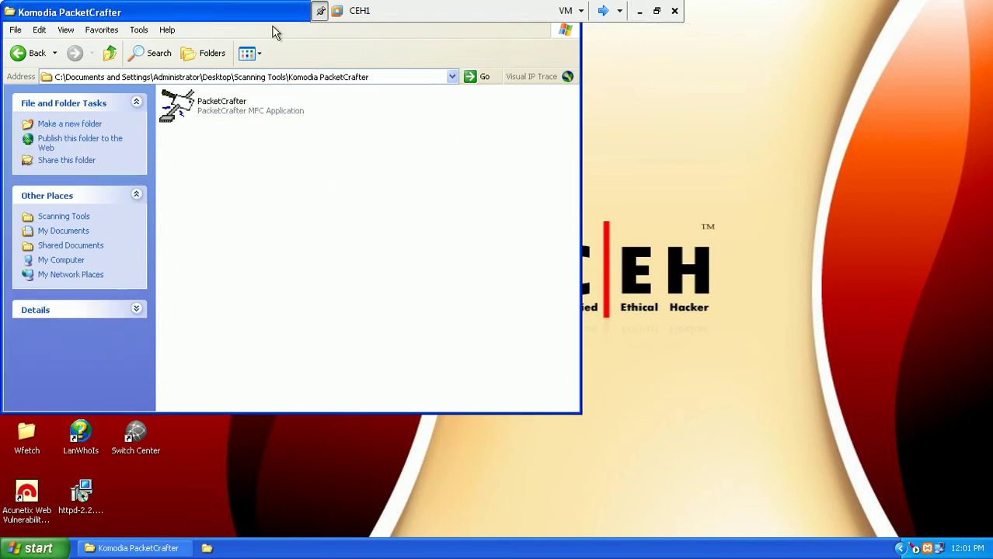
- Log in to the BT 5 virtual machine as root with the account password and start the graphical interface using startx
left_click(638, 10)
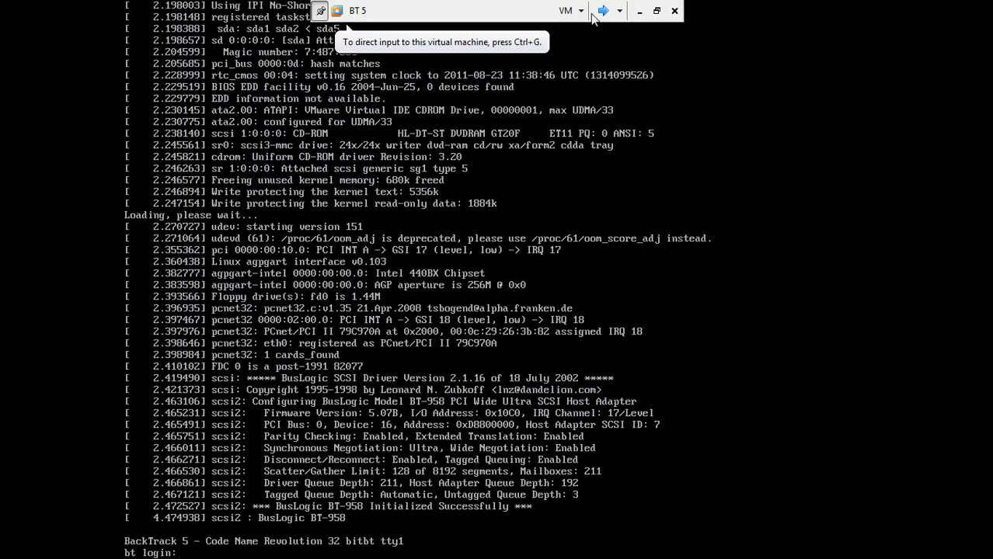
left_click(538, 249)
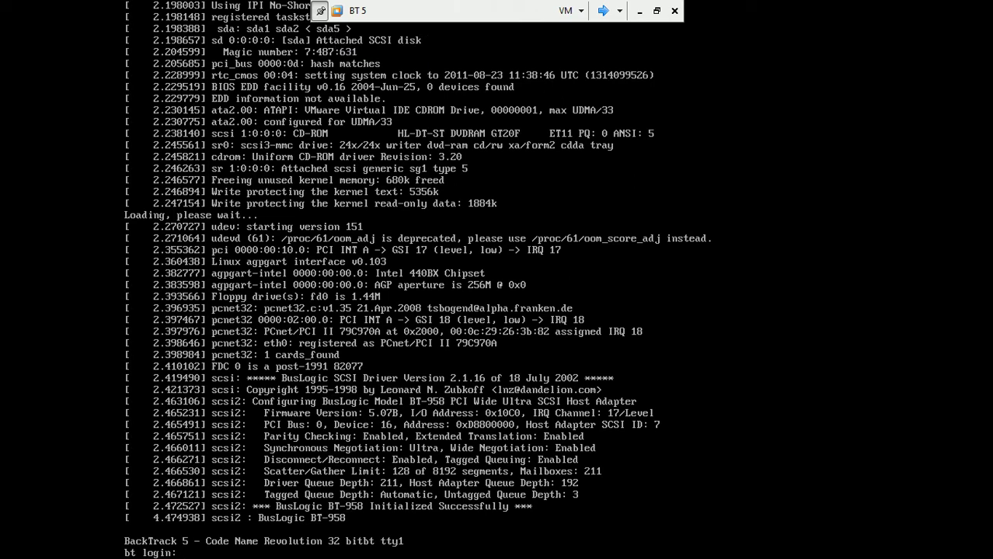
key("ctrl+alt")
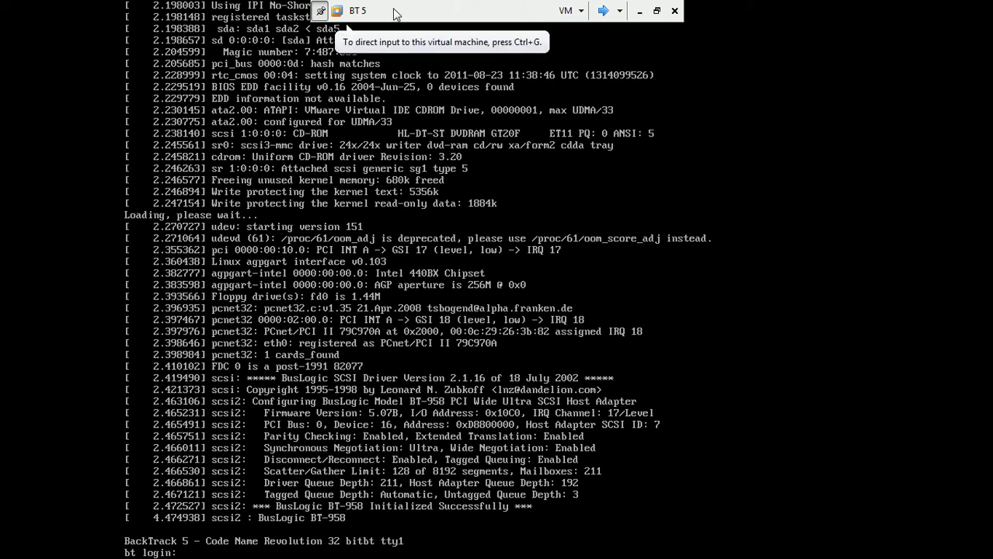
left_click(360, 92)
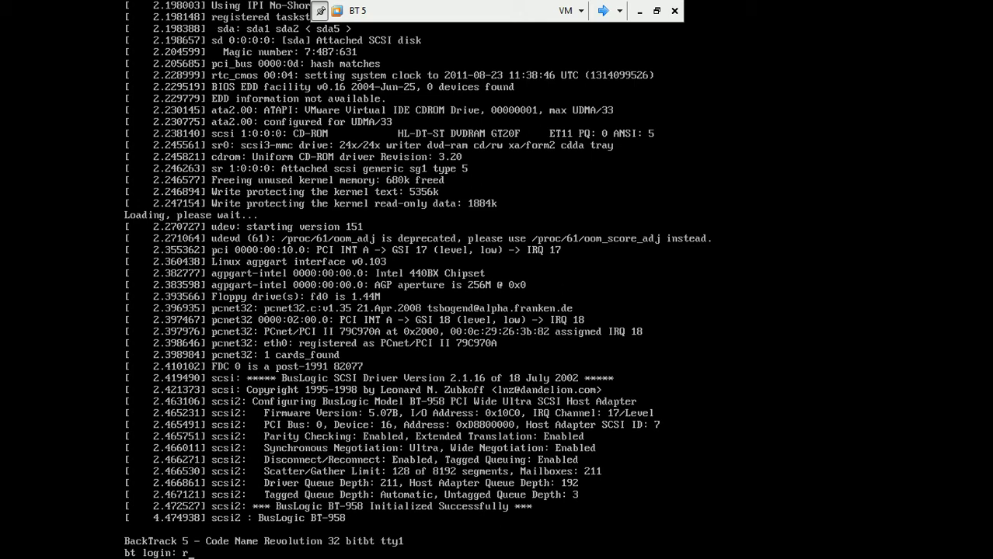
type("oot")
key("Return")
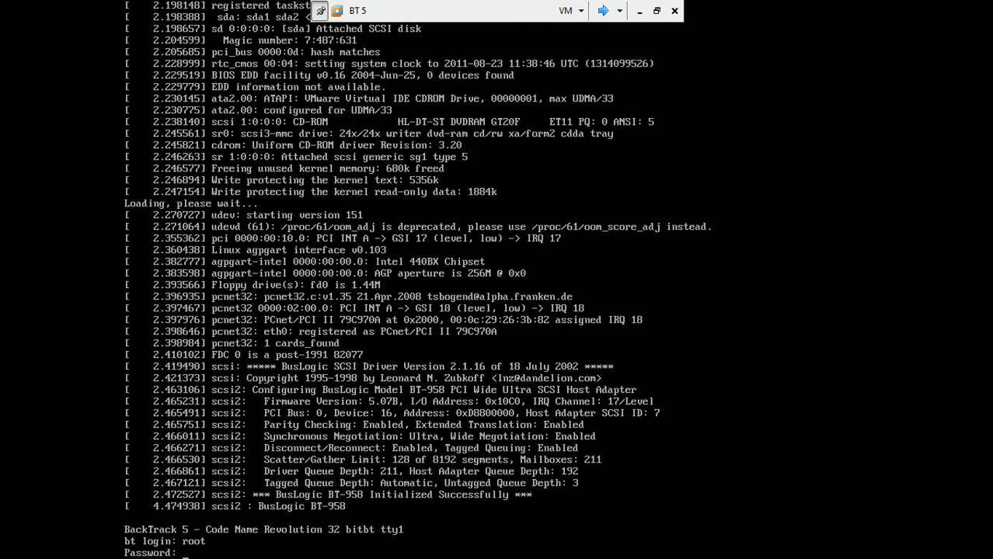
key("Return")
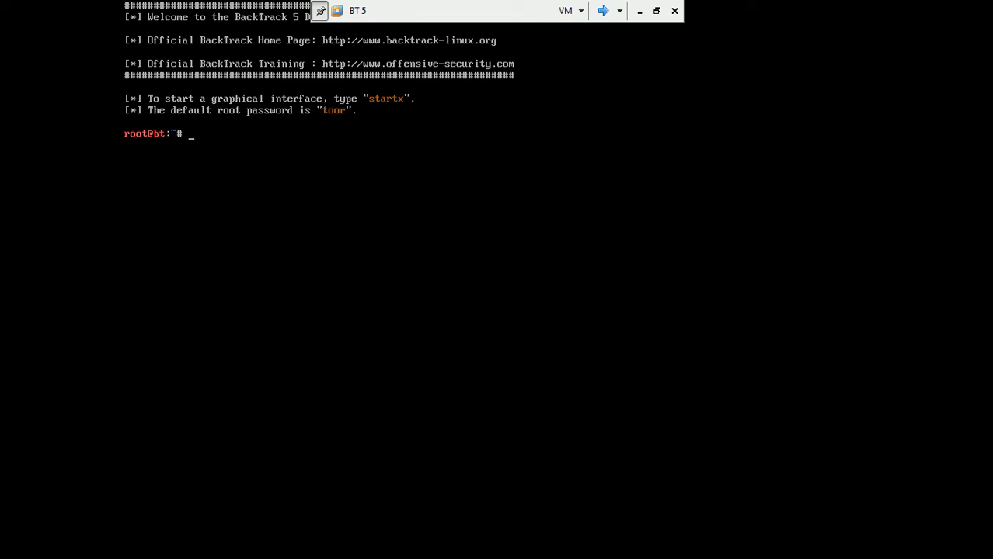
type("startx")
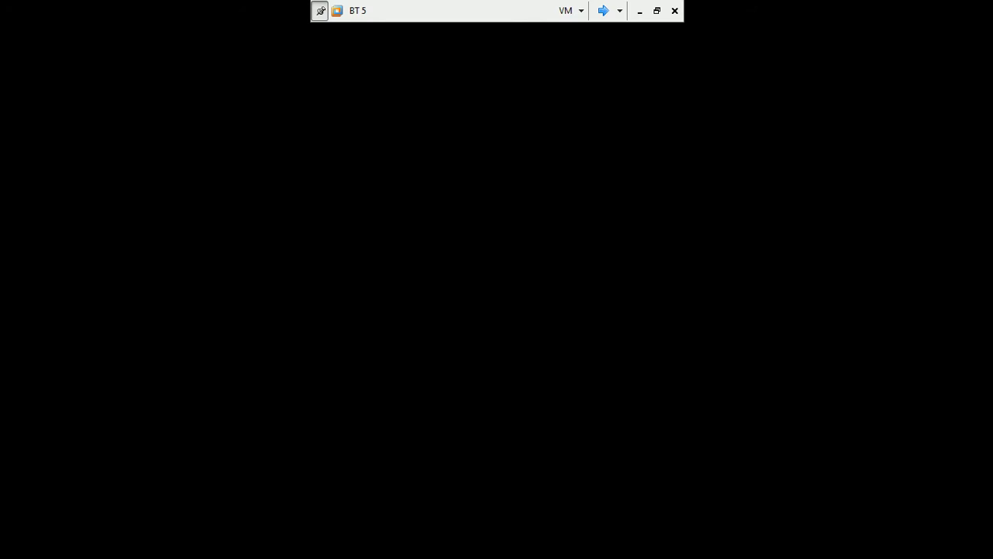
- Switch to the CEH1 virtual machine and log on to Windows as Administrator with the account password
left_click(606, 10)
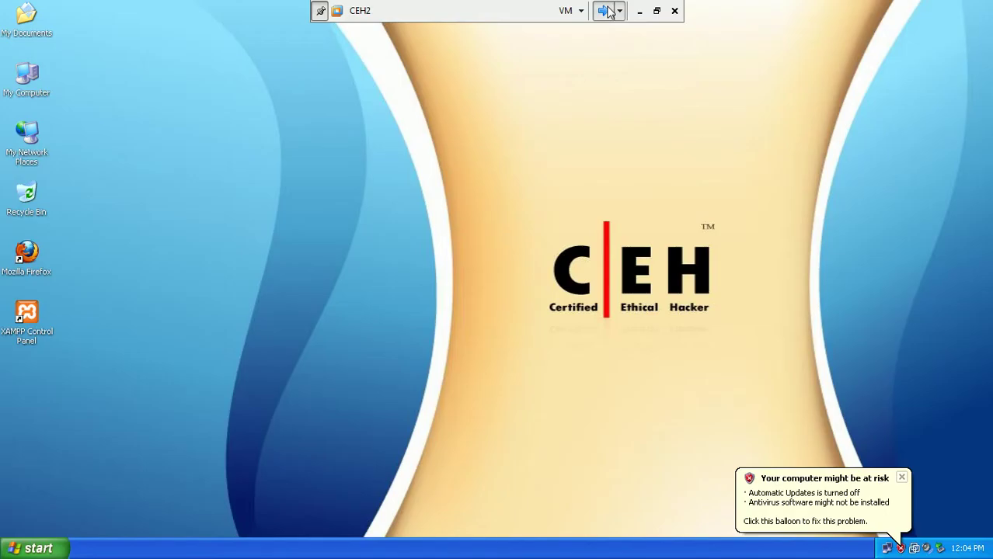
left_click(604, 10)
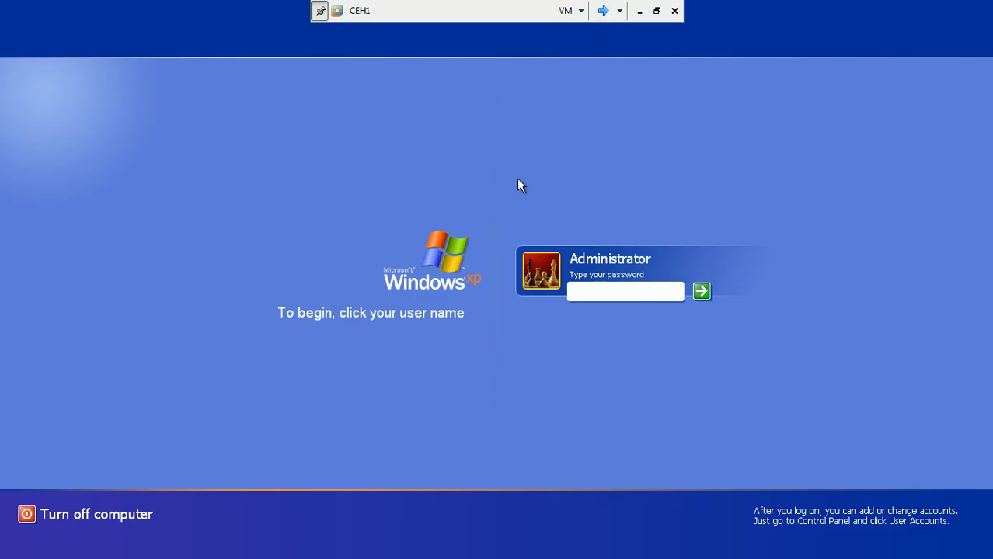
type("********")
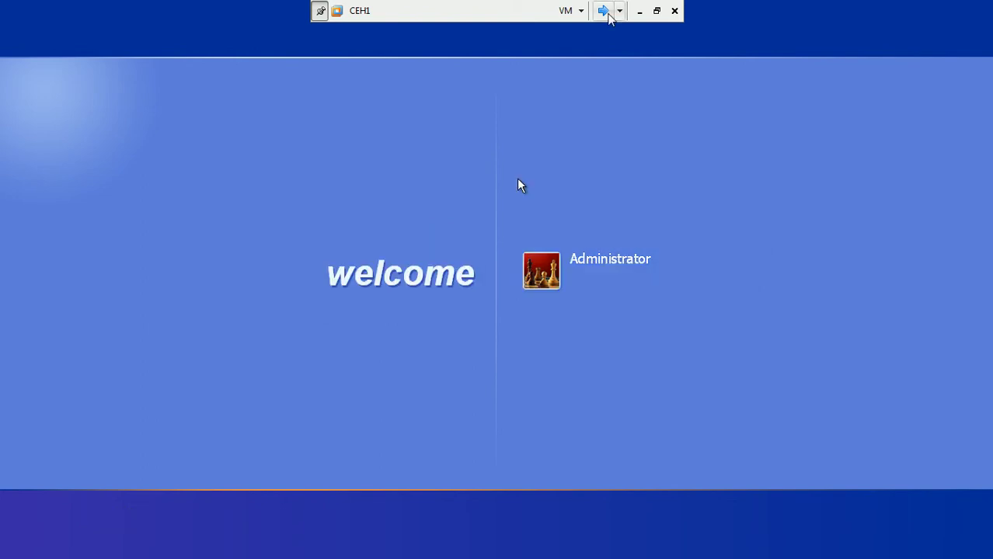
- Alternate between the BT 5 and CEH1 virtual machines to check how far their desktops have loaded
left_click(604, 11)
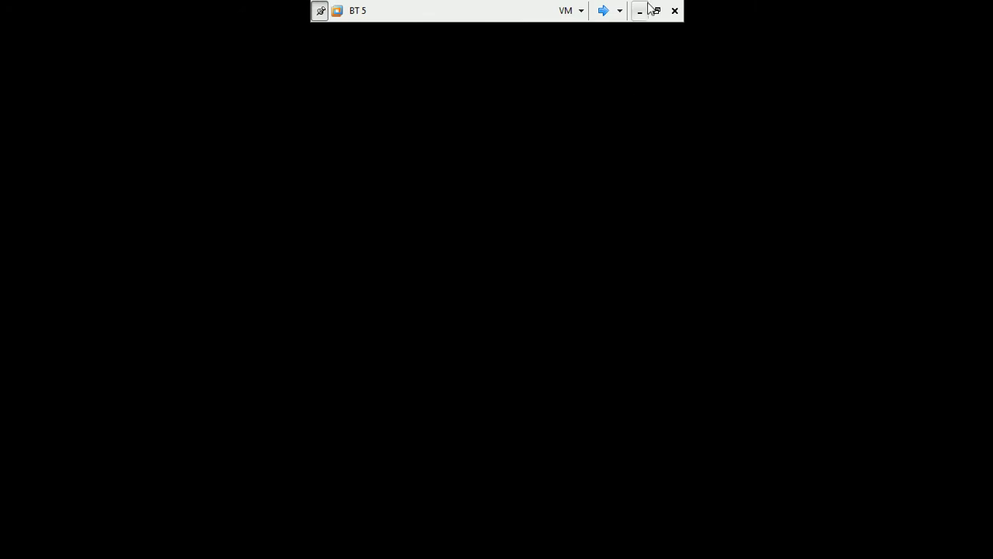
left_click(603, 10)
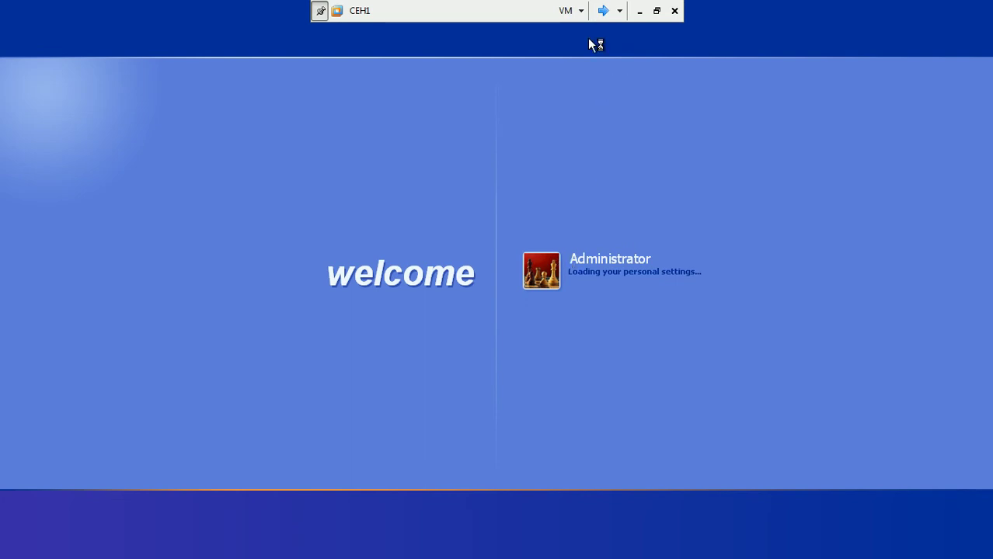
left_click(603, 10)
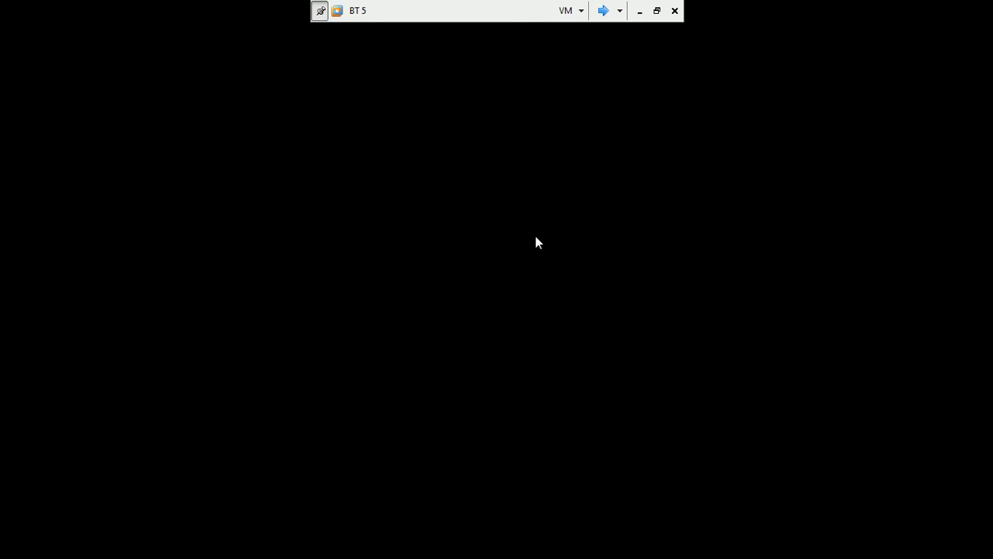
left_click(603, 10)
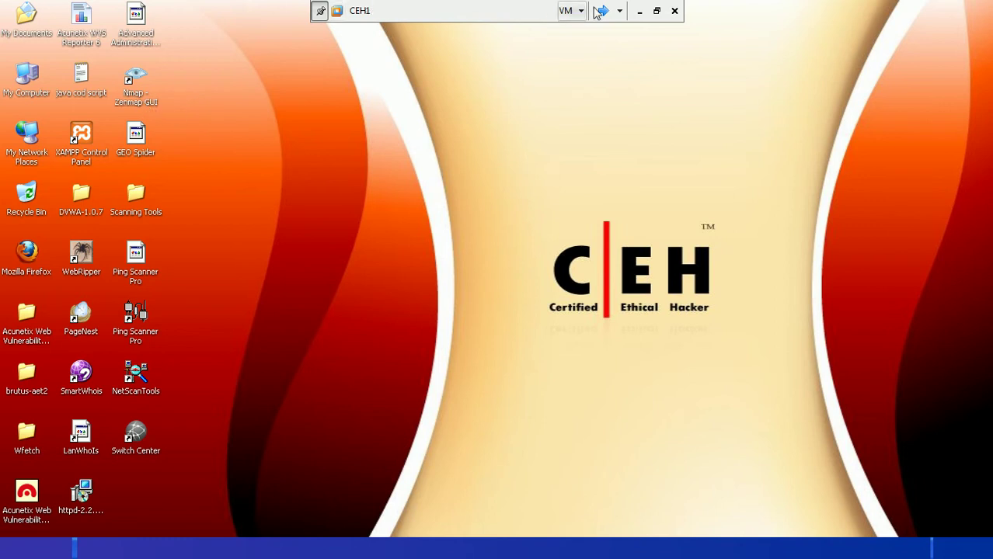
left_click(602, 11)
left_click(515, 180)
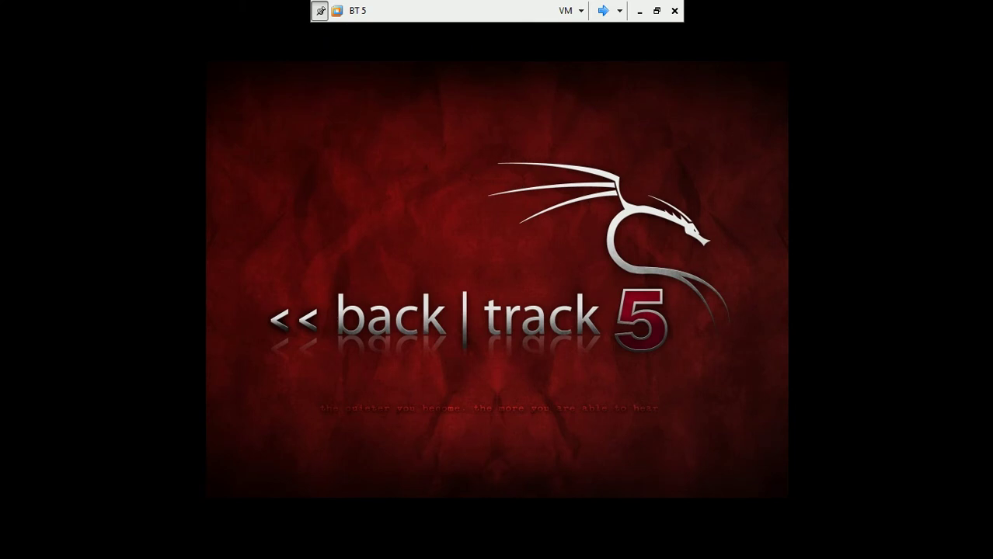
left_click(604, 11)
left_click(604, 12)
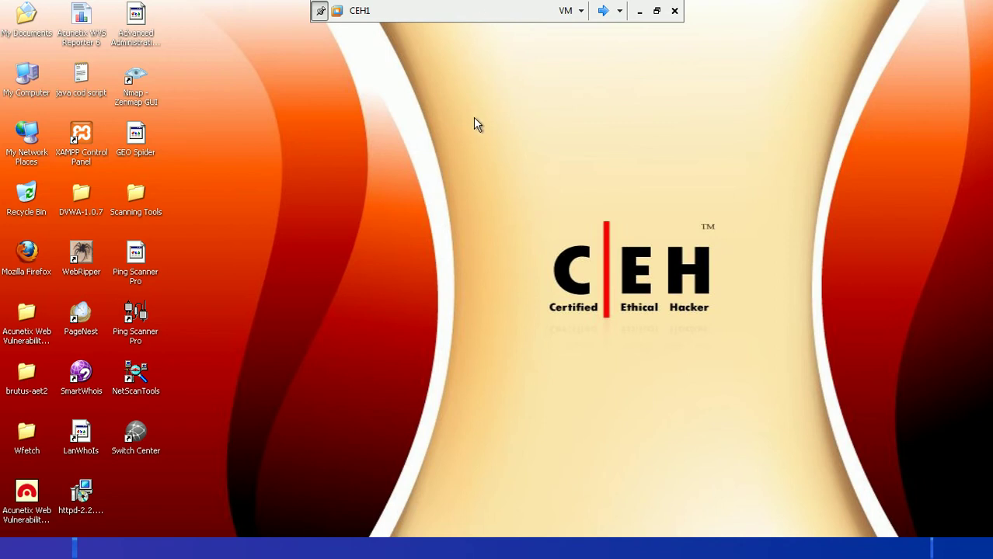
left_click(604, 11)
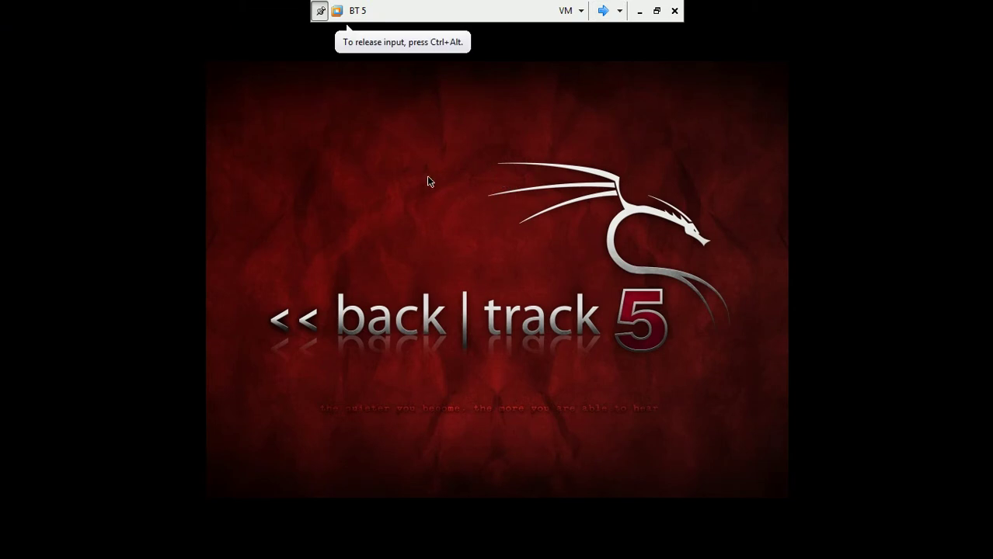
- On CEH1, start a Zenmap Intense scan against the target 192.168.195.135
key("ctrl+alt+Left")
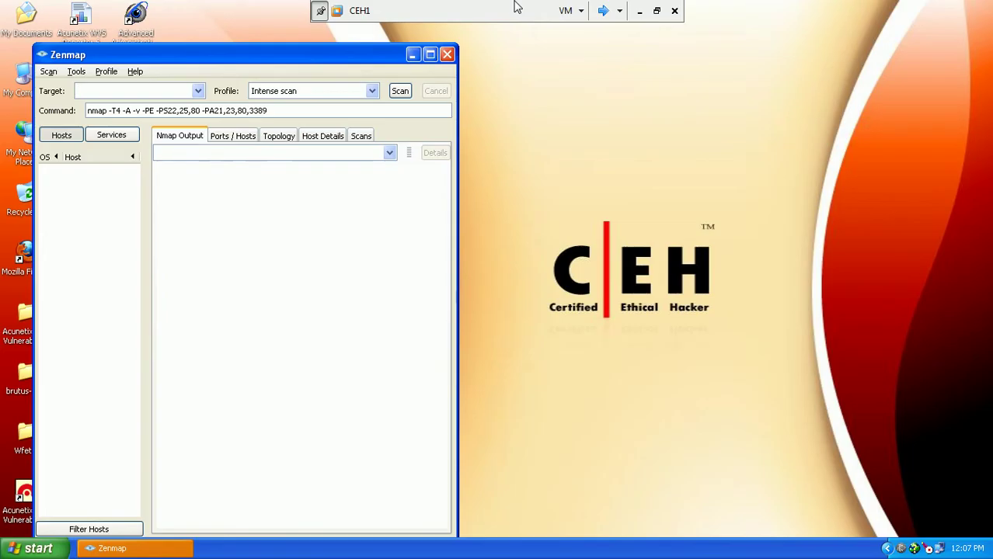
left_click(179, 92)
type("192.168")
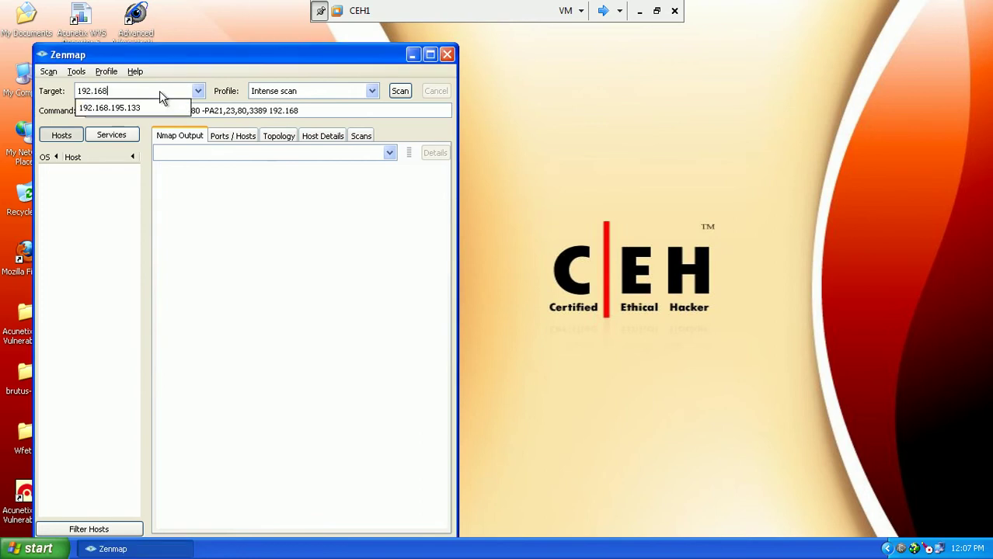
type(".195.135")
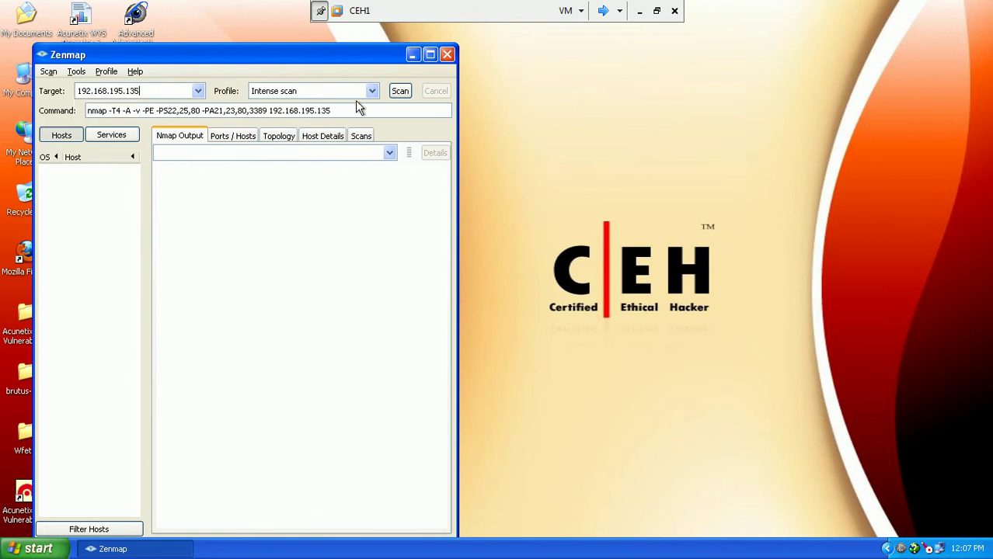
left_click_drag(273, 110, 85, 110)
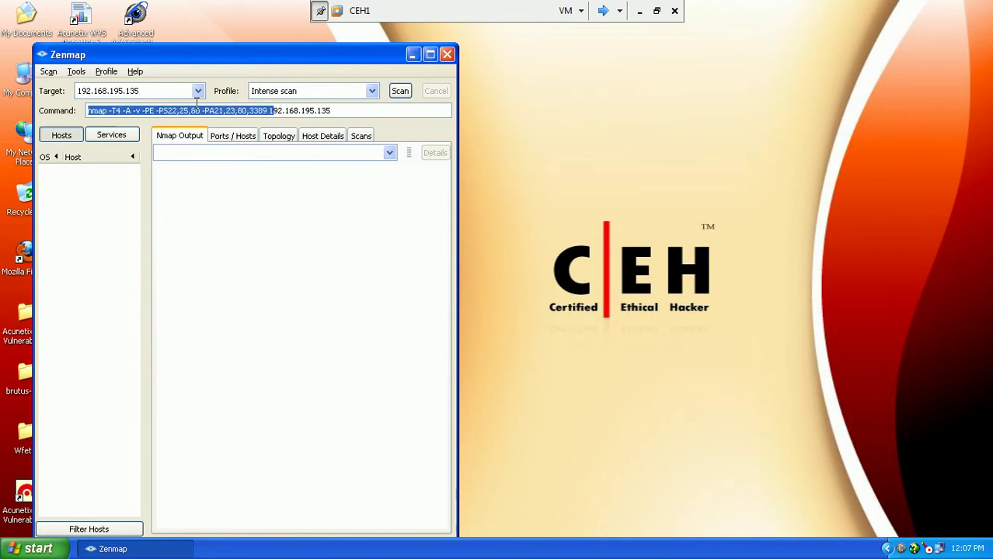
left_click(206, 108)
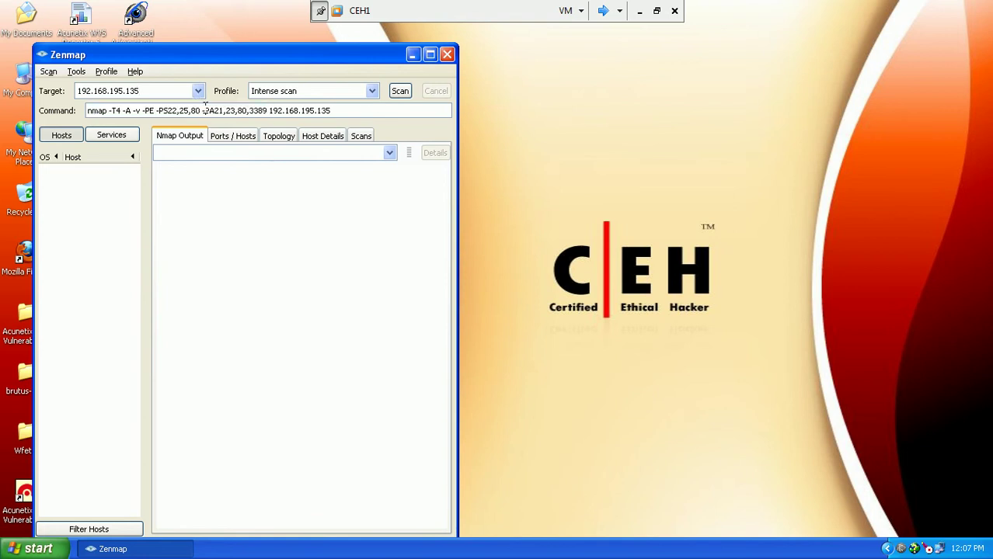
left_click(400, 92)
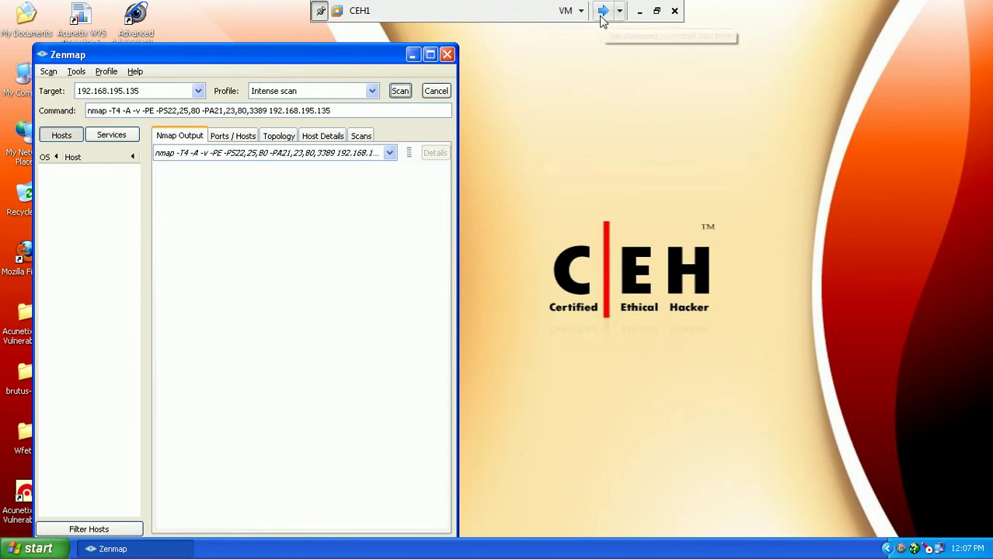
- Switch to BT 5 and launch nmap from BackTrack's network scanners under Information Gathering, Network Analysis
left_click(600, 17)
left_click(487, 175)
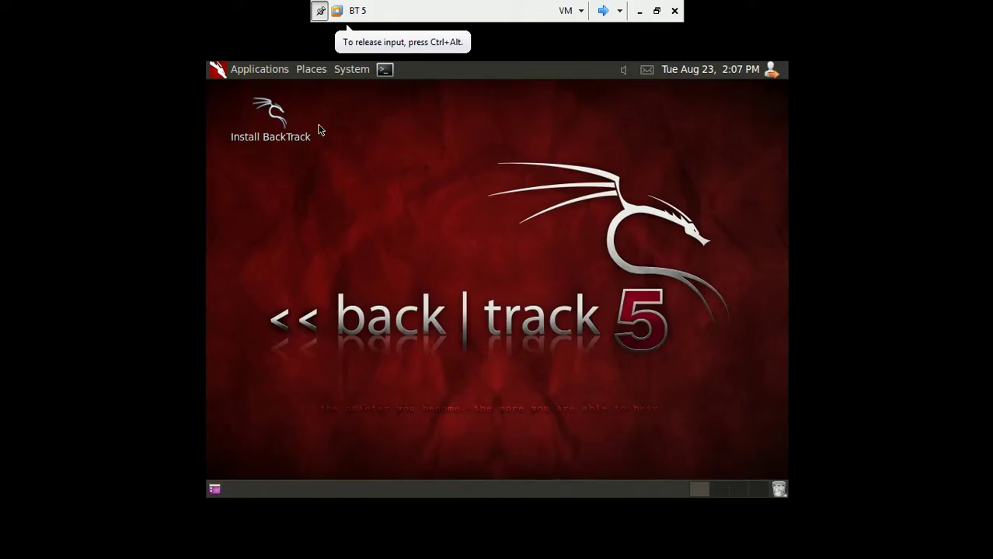
left_click(275, 73)
mouse_move(281, 110)
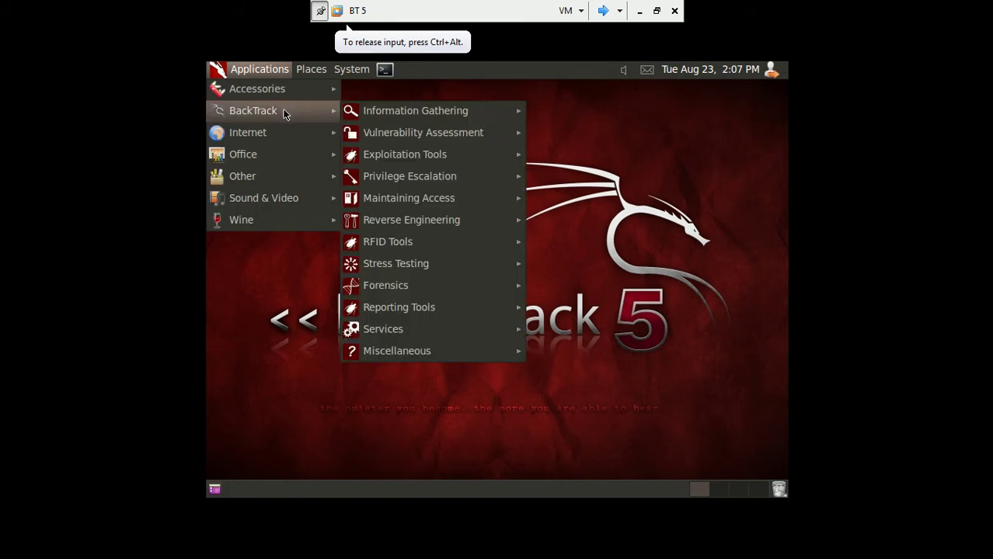
mouse_move(424, 242)
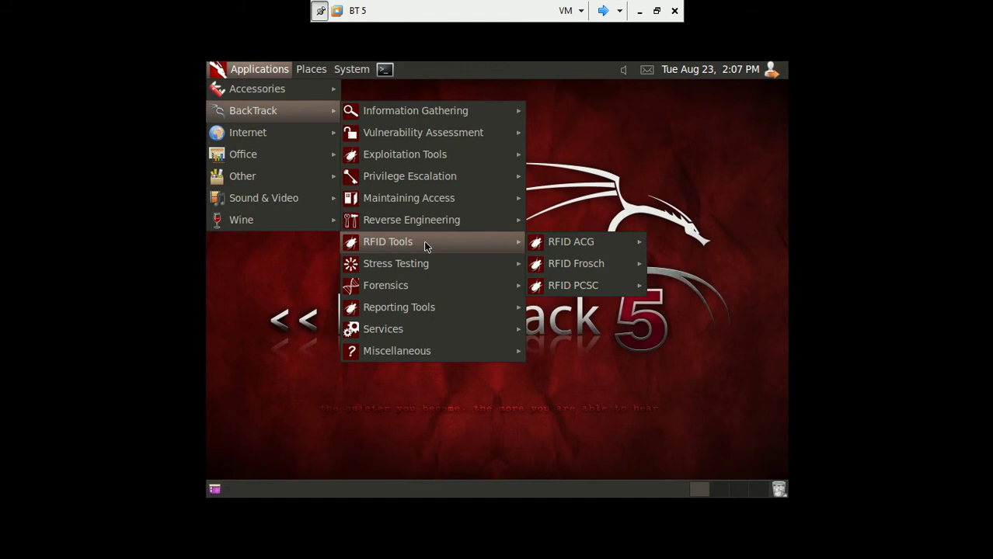
mouse_move(482, 156)
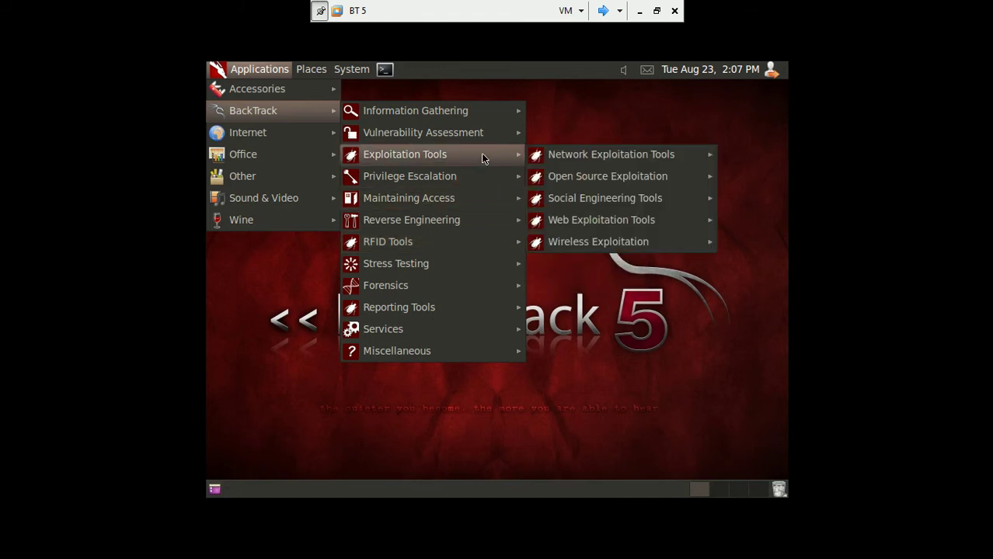
mouse_move(507, 109)
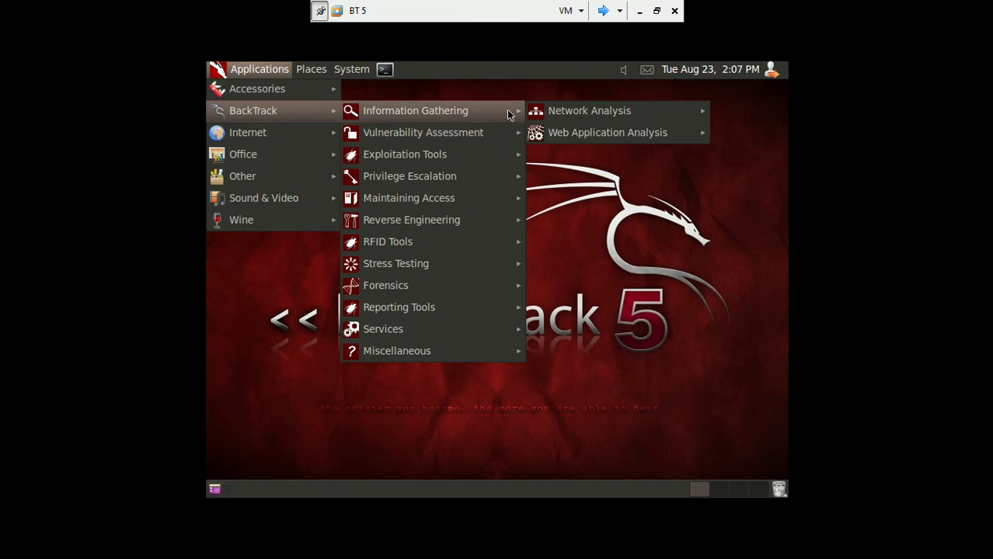
mouse_move(541, 114)
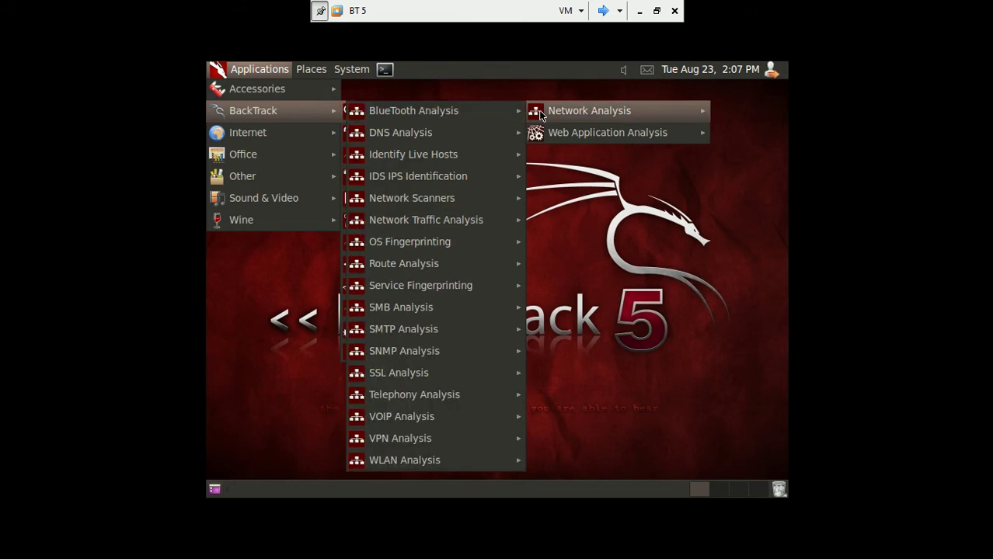
mouse_move(463, 201)
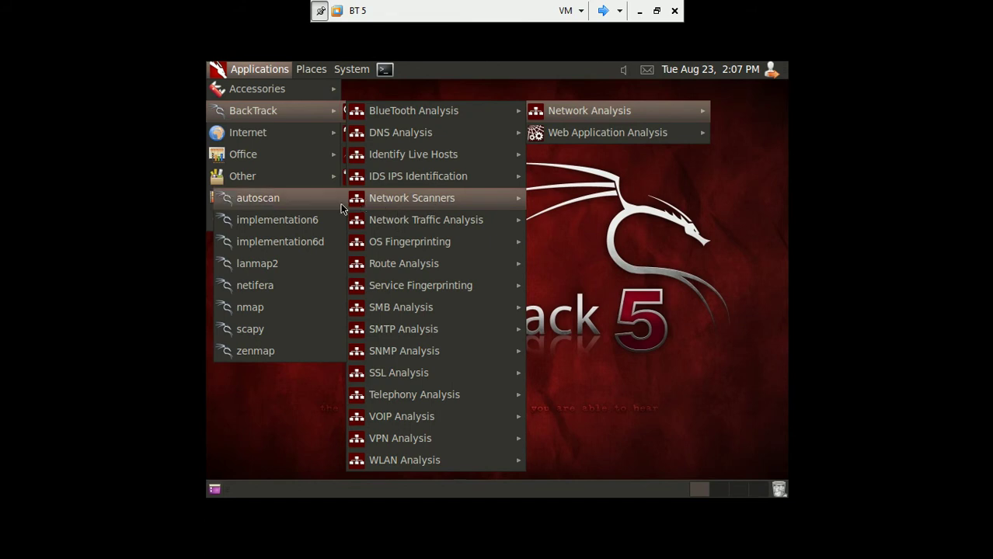
left_click(296, 312)
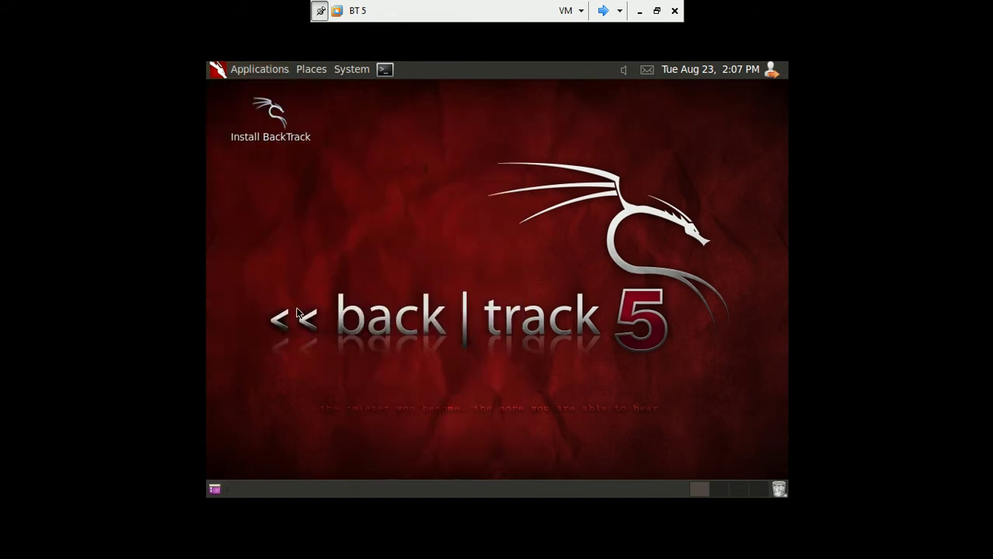
- Check the Zenmap scan's progress on CEH1 and return to the nmap terminal on BT 5
left_click(602, 10)
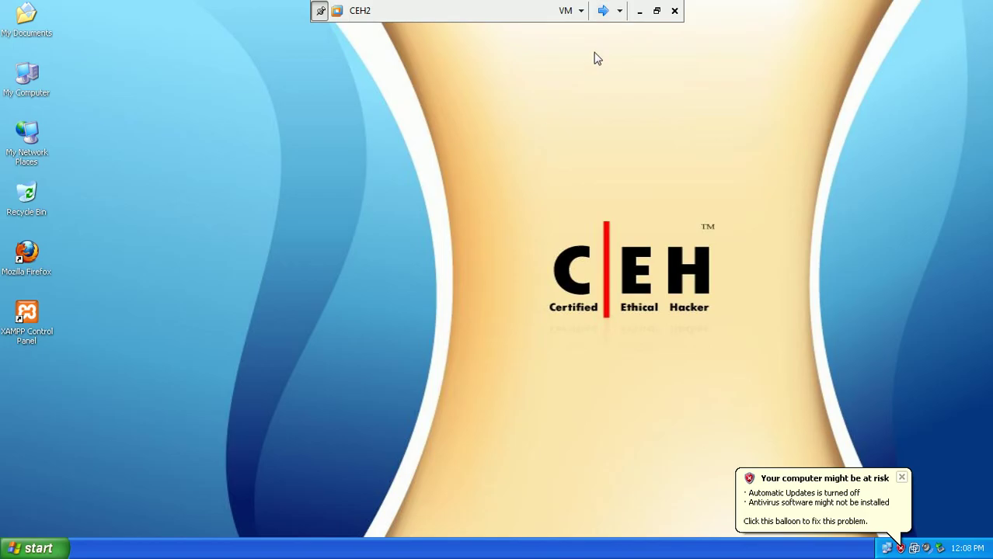
left_click(602, 10)
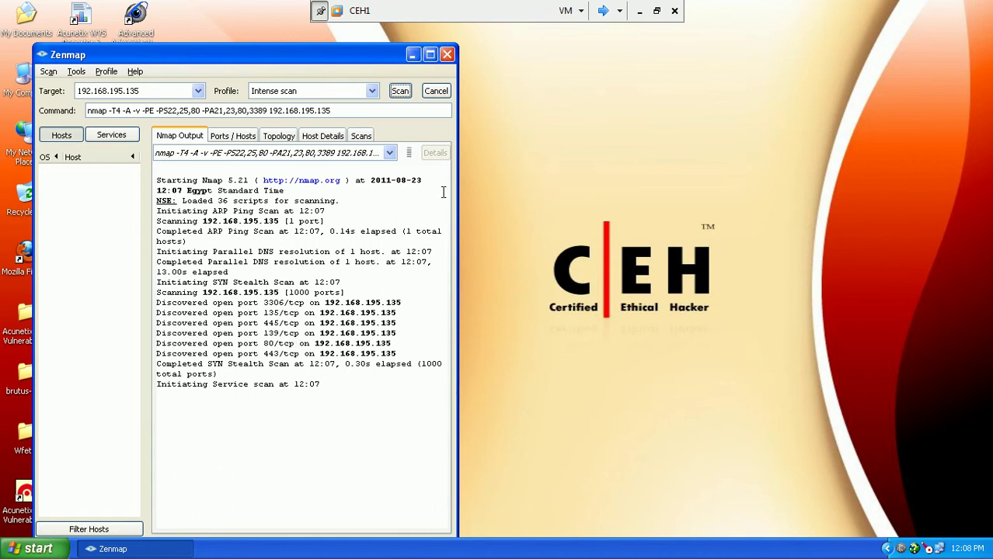
left_click(602, 11)
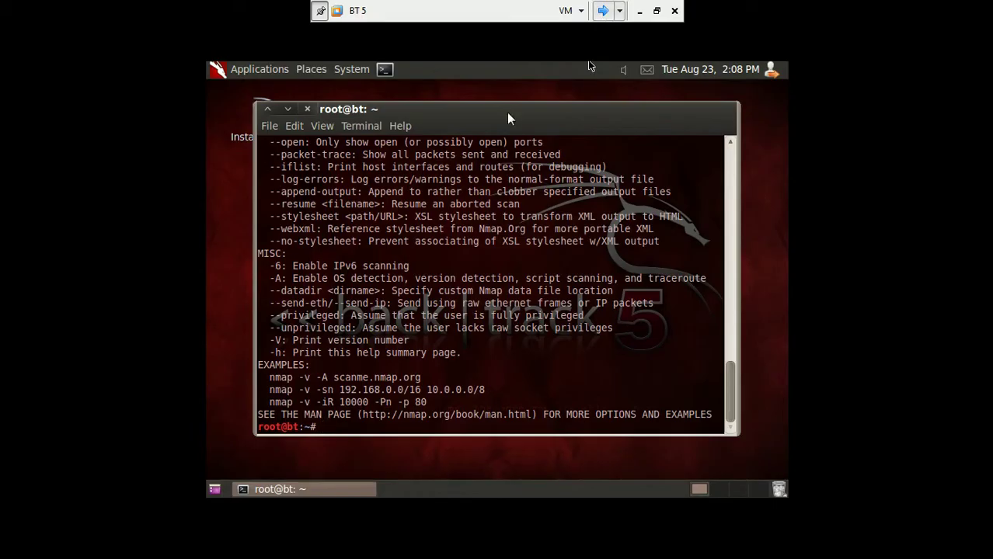
left_click(587, 60)
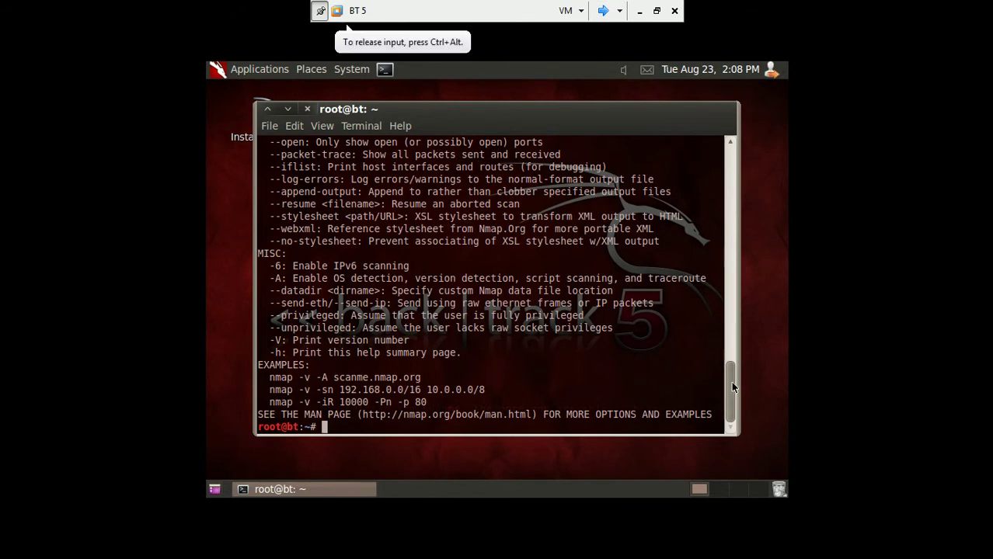
- Review nmap's help text and scan the subnet for open ports with nmap --open 192.168.195.0./24
scroll(731, 358, "up", 3)
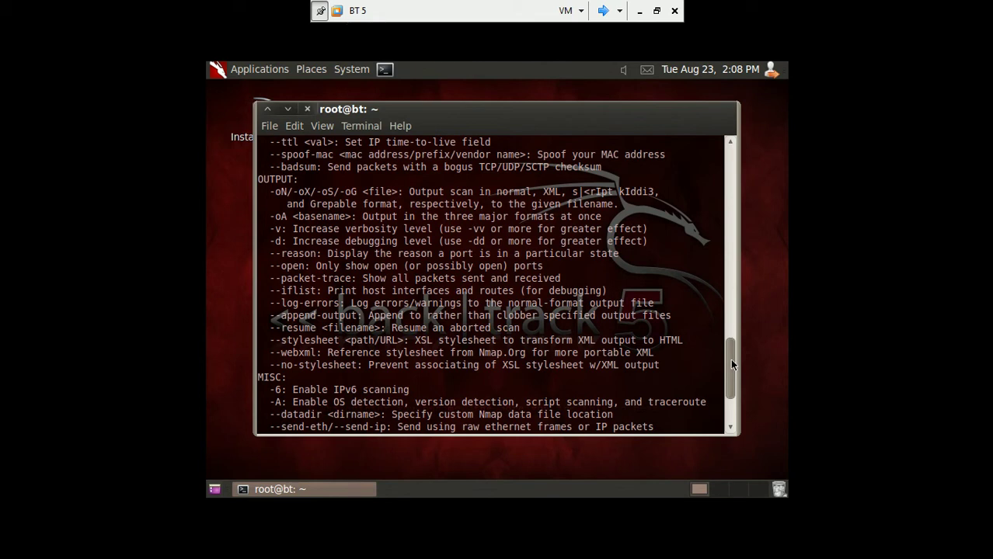
left_click_drag(731, 358, 494, 255)
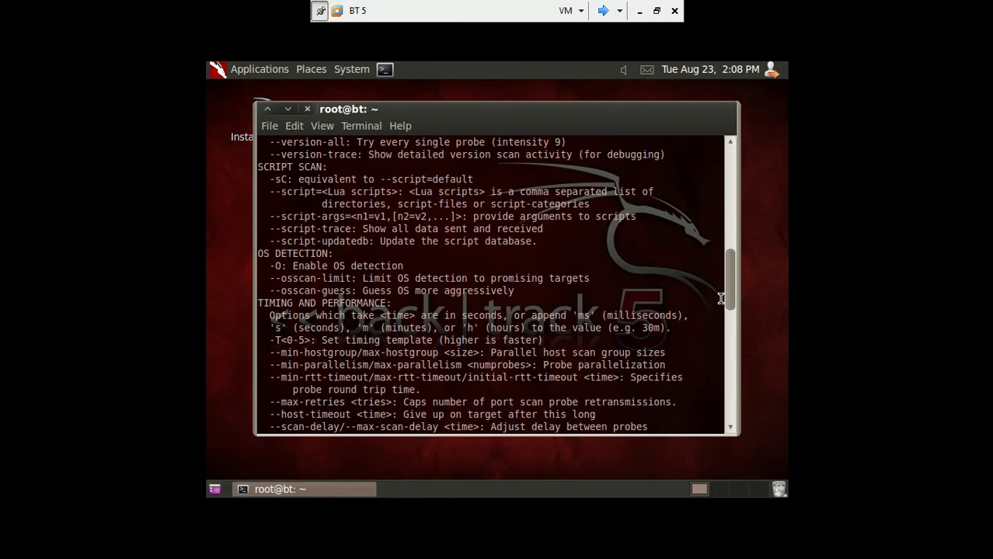
left_click_drag(728, 292, 743, 411)
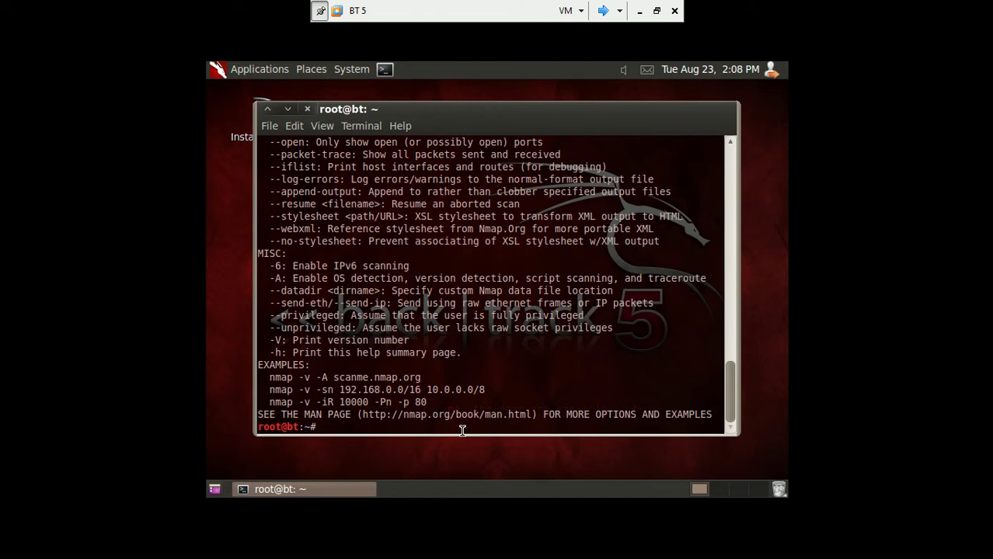
type("nmap --open 192.168.195.0./24")
key("Return")
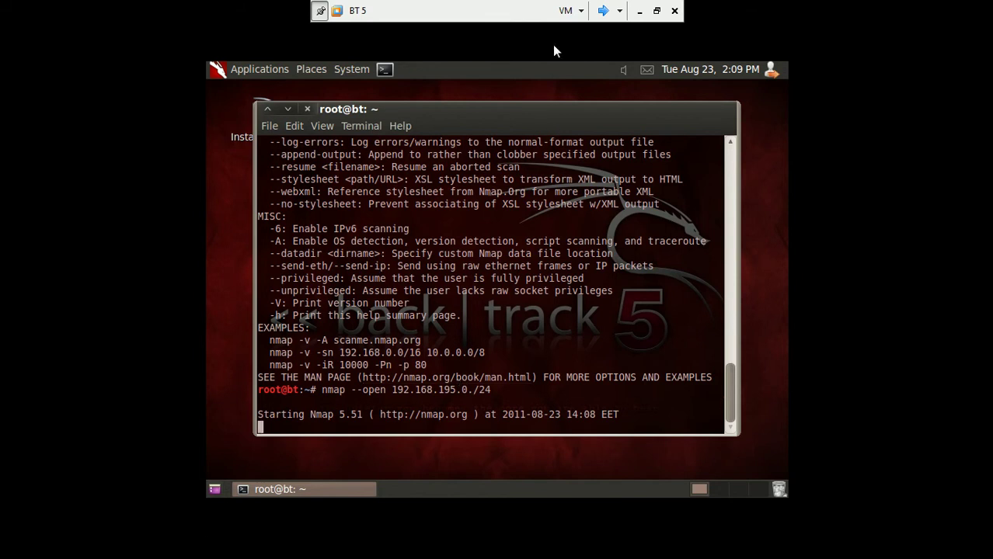
- Switch to CEH1 and view the network topology of the Zenmap scan, returning to the Nmap output
left_click(602, 12)
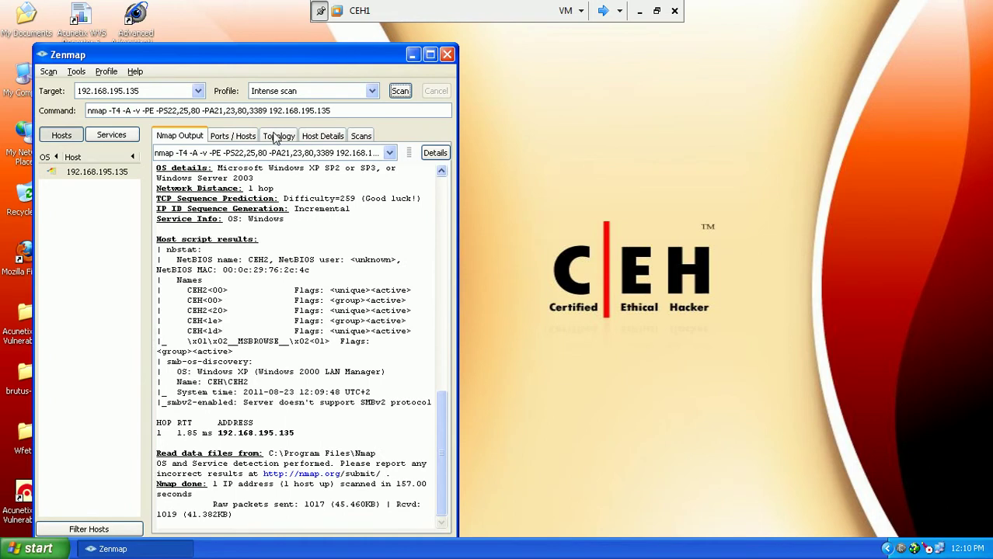
left_click(277, 138)
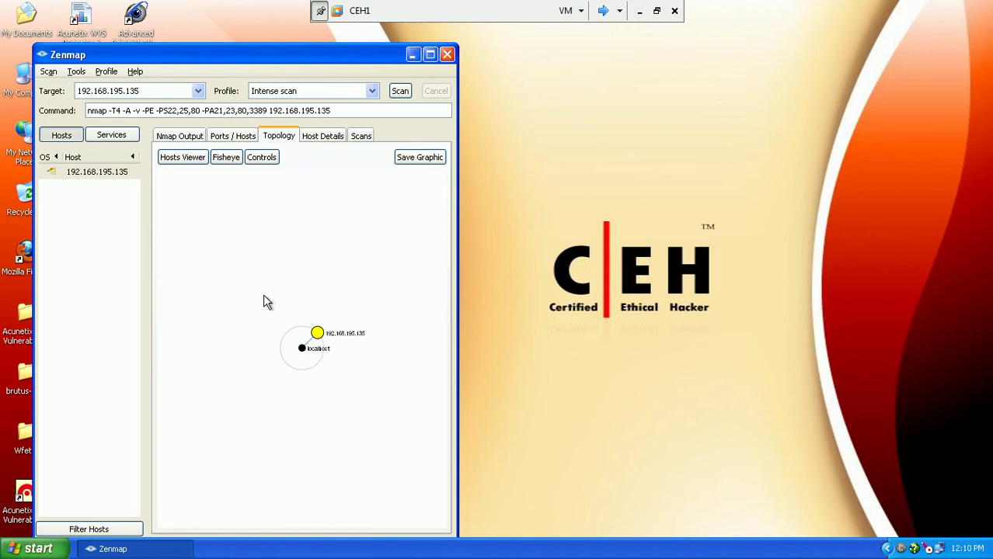
left_click(194, 137)
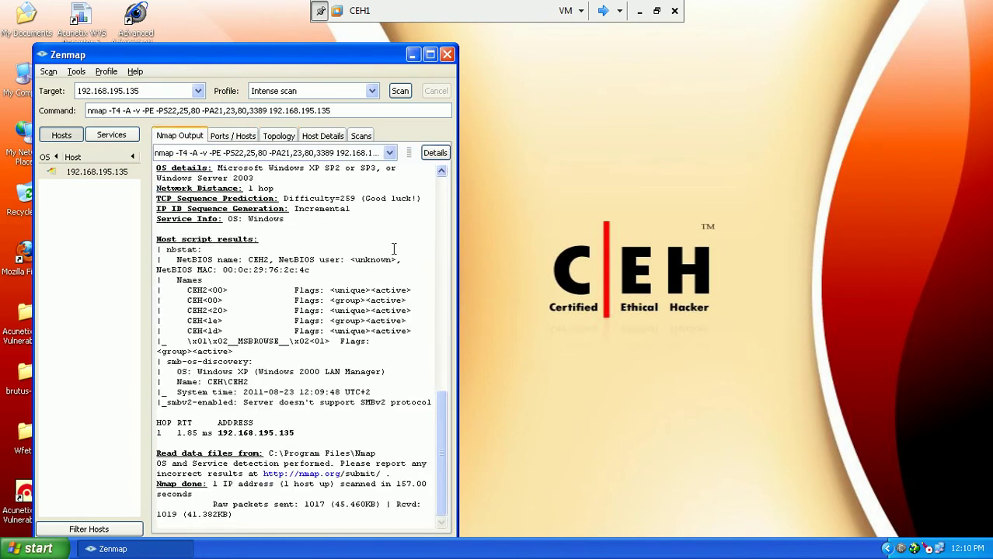
- Examine the discovered open ports and the service scan lines in the Nmap output
left_click_drag(445, 404, 453, 220)
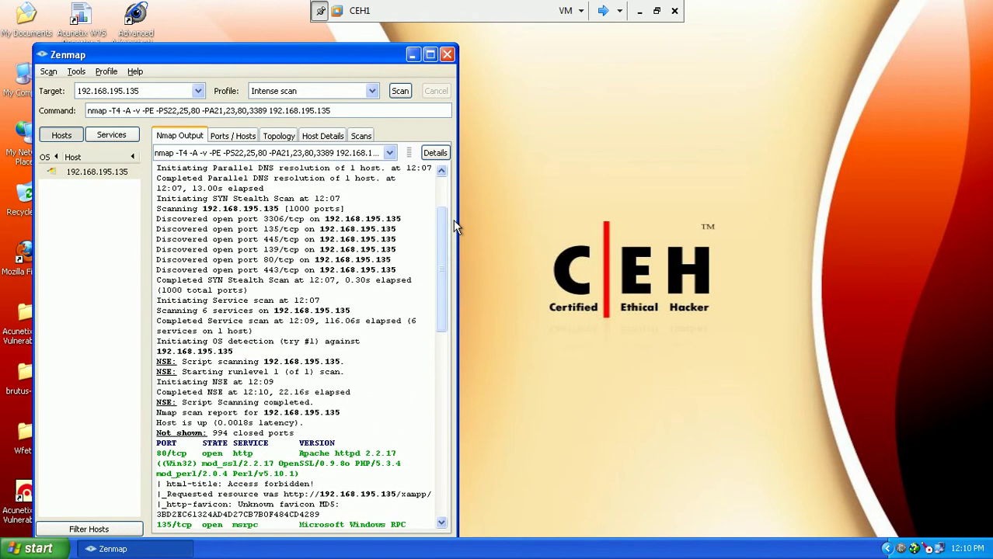
left_click_drag(289, 220, 258, 250)
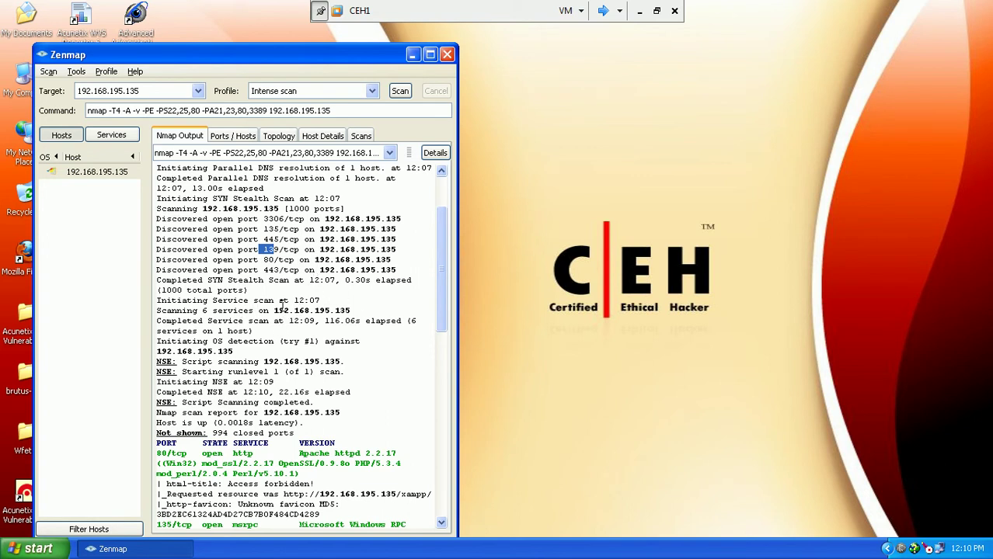
left_click_drag(272, 300, 311, 300)
left_click(308, 300)
left_click_drag(334, 310, 340, 310)
left_click_drag(445, 313, 448, 366)
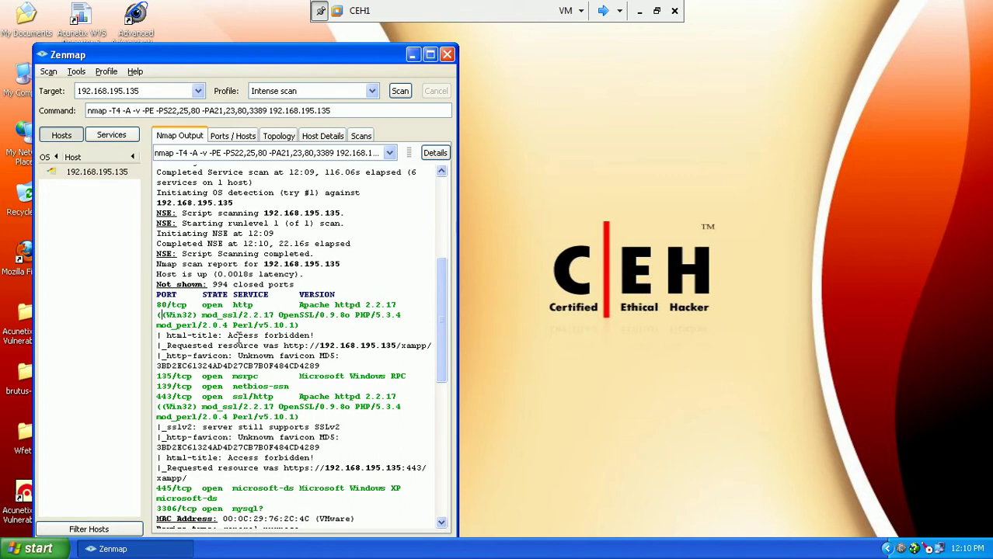
- Examine the port 80 entry's state, service and version details, including Apache, mod_ssl, OpenSSL and PHP
double_click(212, 305)
left_click(238, 305)
double_click(314, 305)
double_click(362, 314)
double_click(225, 315)
double_click(286, 315)
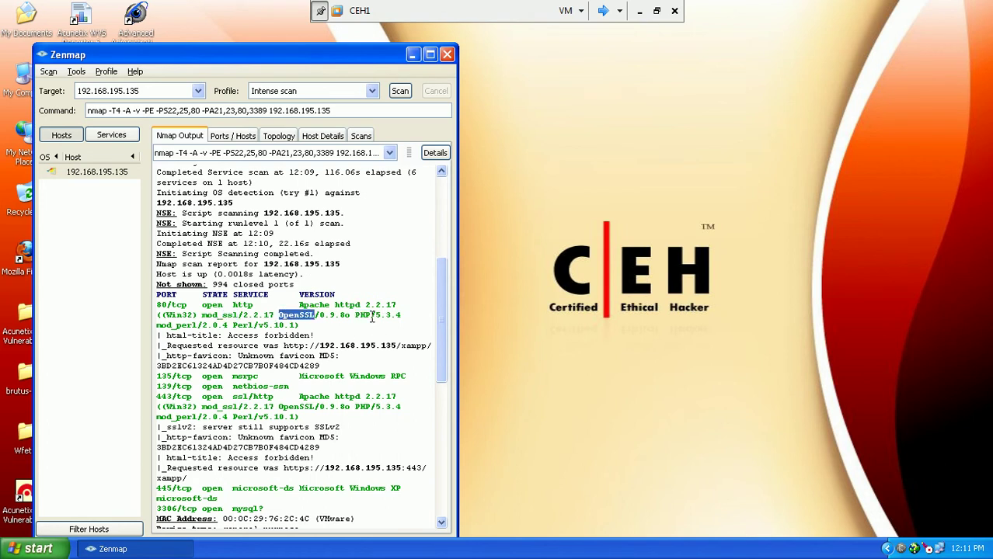
double_click(371, 315)
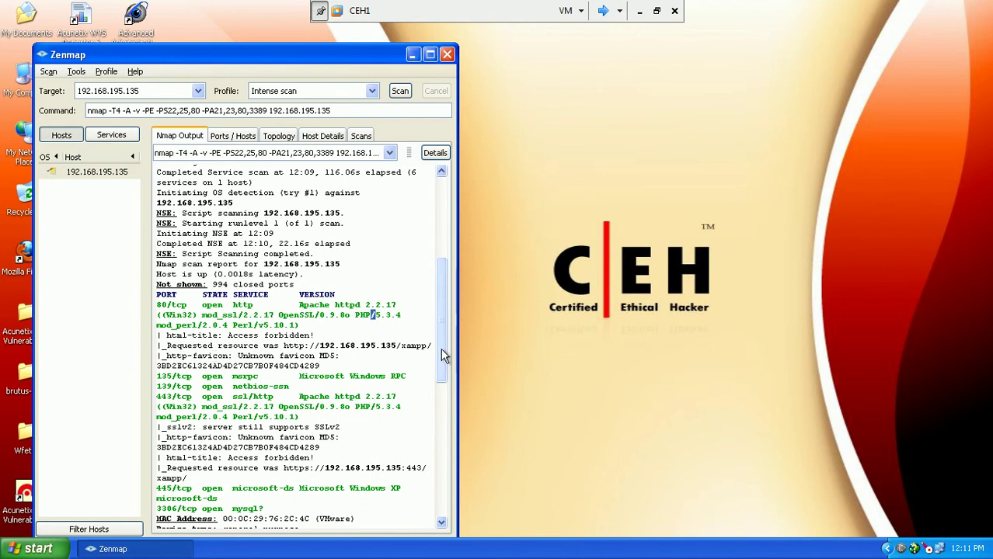
- Examine the requested resource and favicon lines under port 80 and the entries for ports 139 and 443
scroll(441, 355, "down", 1)
double_click(414, 308)
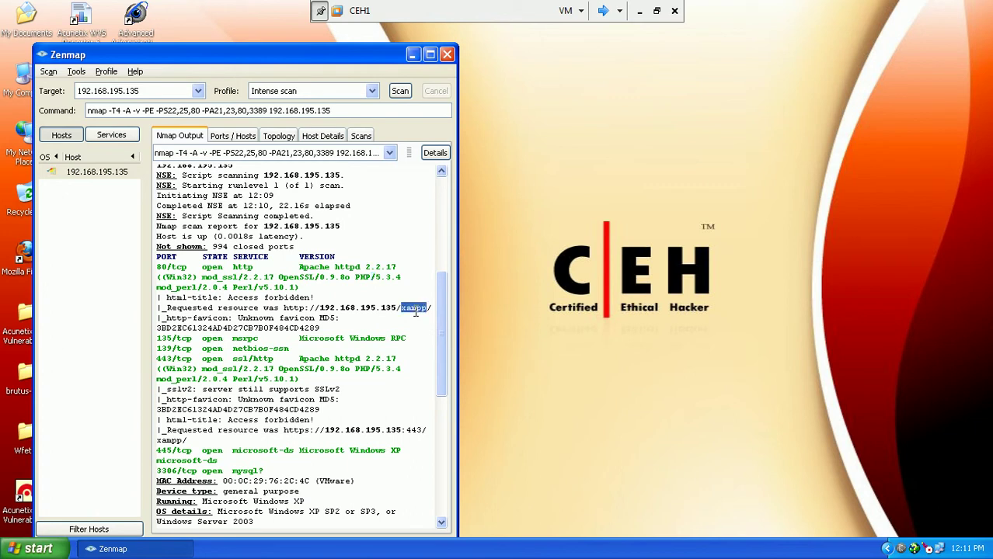
double_click(250, 318)
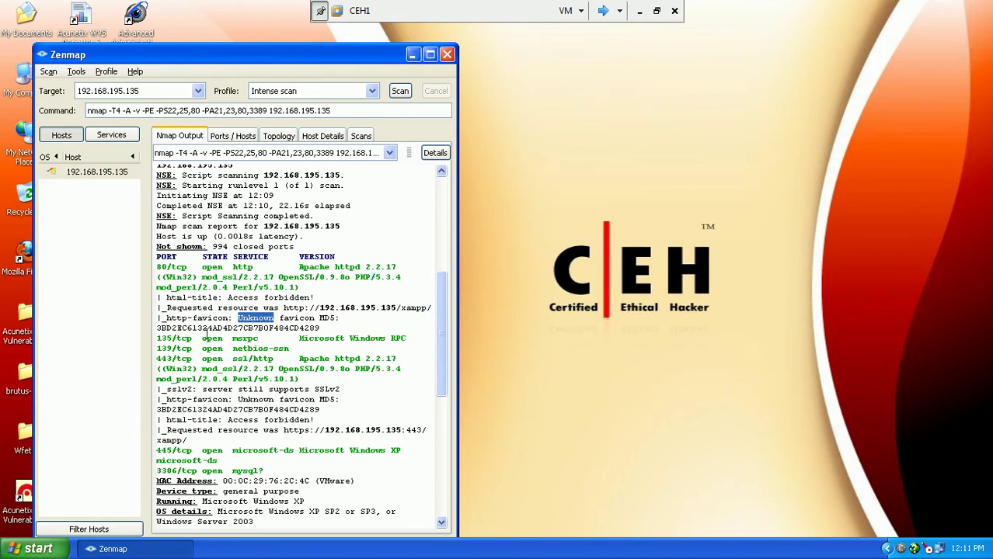
left_click(201, 347)
left_click(318, 346)
left_click_drag(334, 360, 402, 369)
double_click(348, 358)
left_click(361, 358)
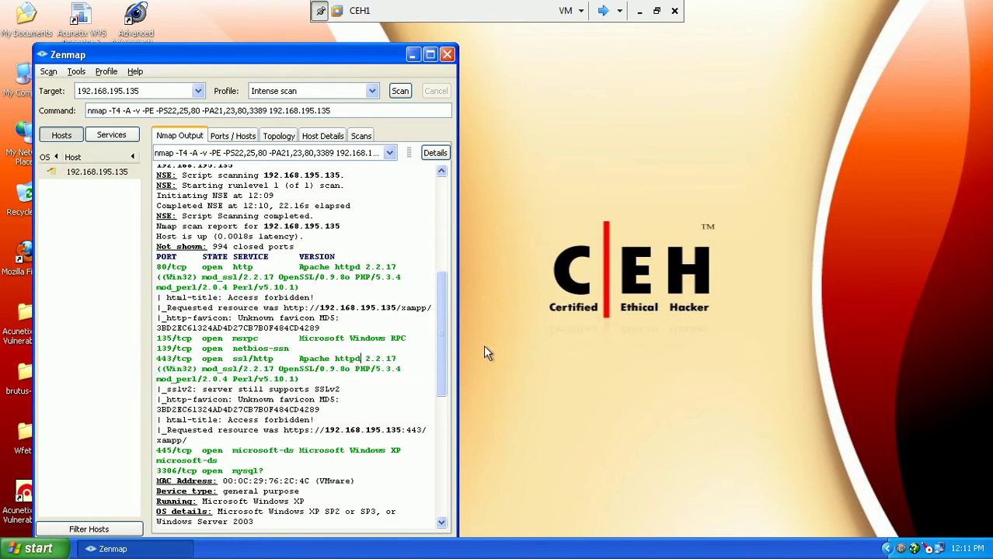
- Examine the port 445 entry and the target's MAC address in the scan report
left_click_drag(438, 339, 438, 377)
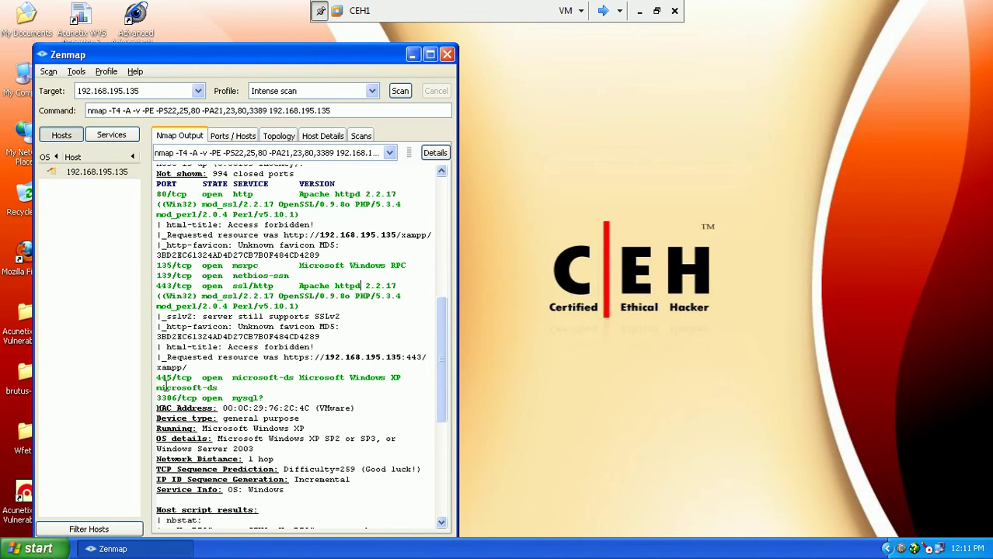
left_click_drag(449, 380, 448, 400)
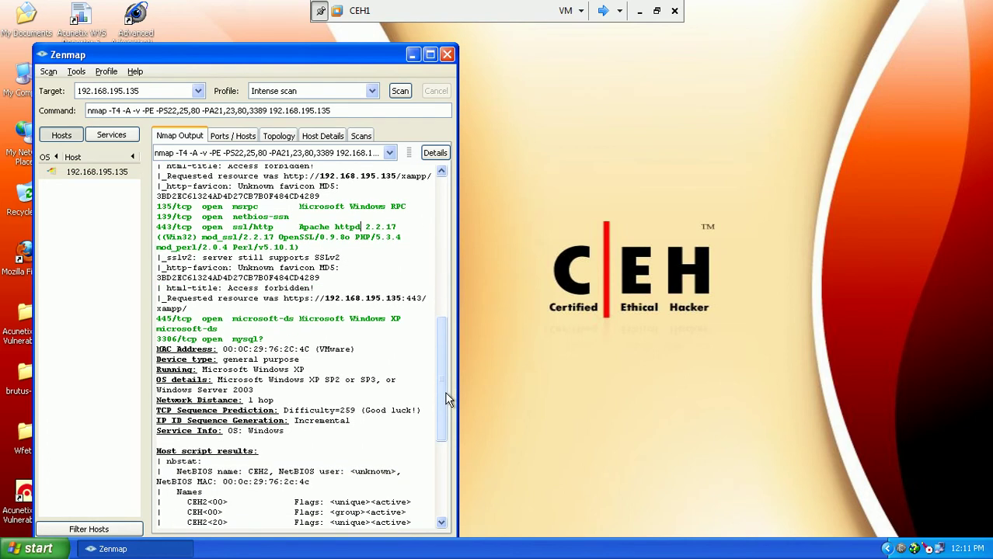
triple_click(308, 324)
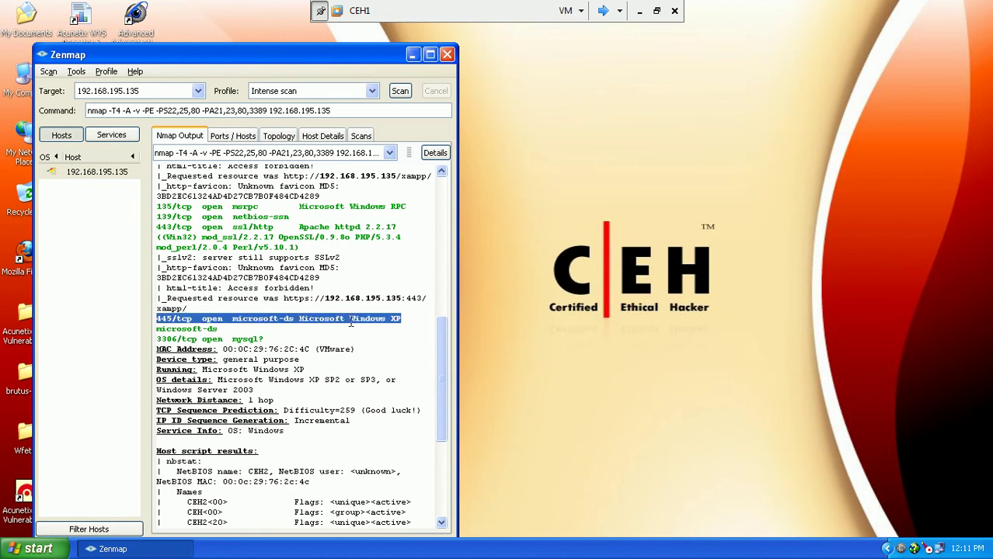
left_click(350, 322)
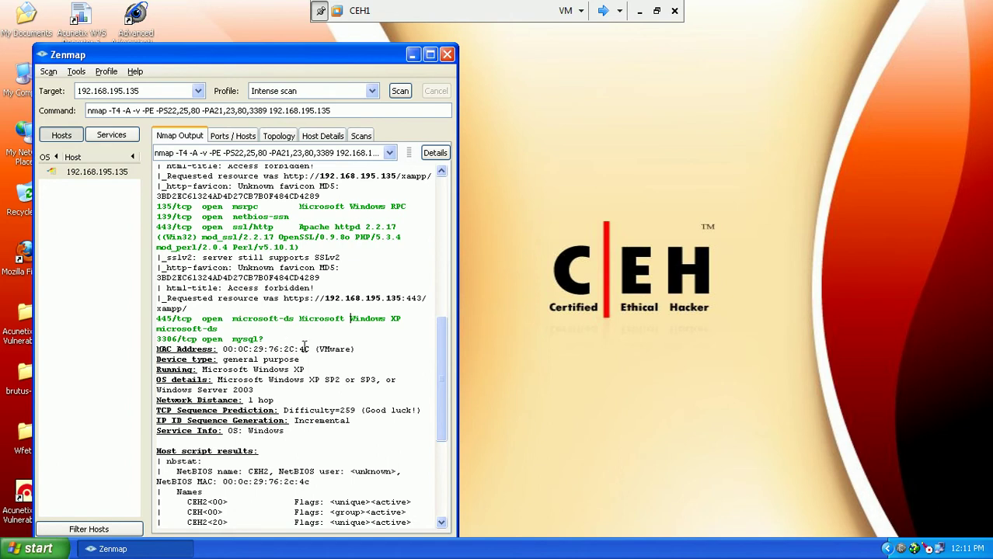
left_click_drag(308, 349, 230, 354)
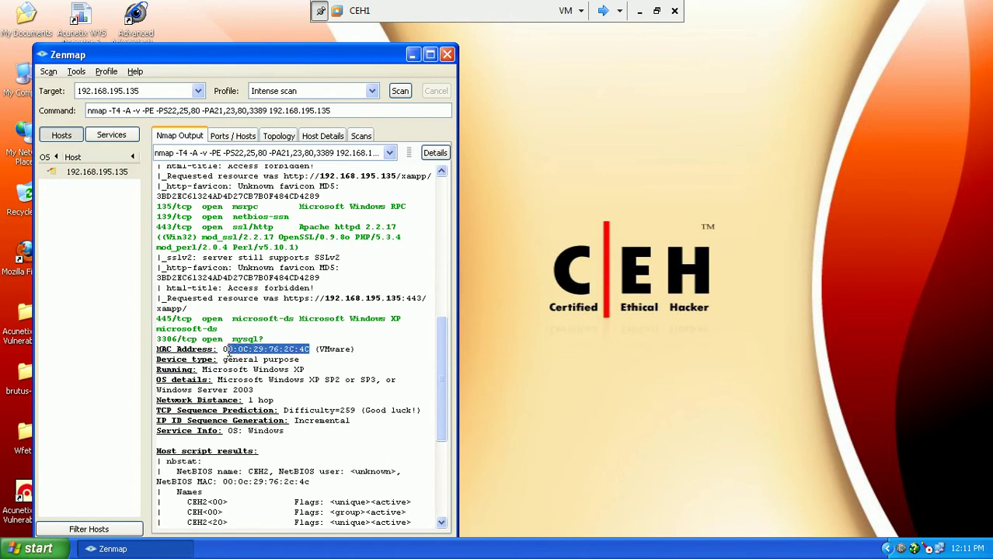
left_click(225, 349)
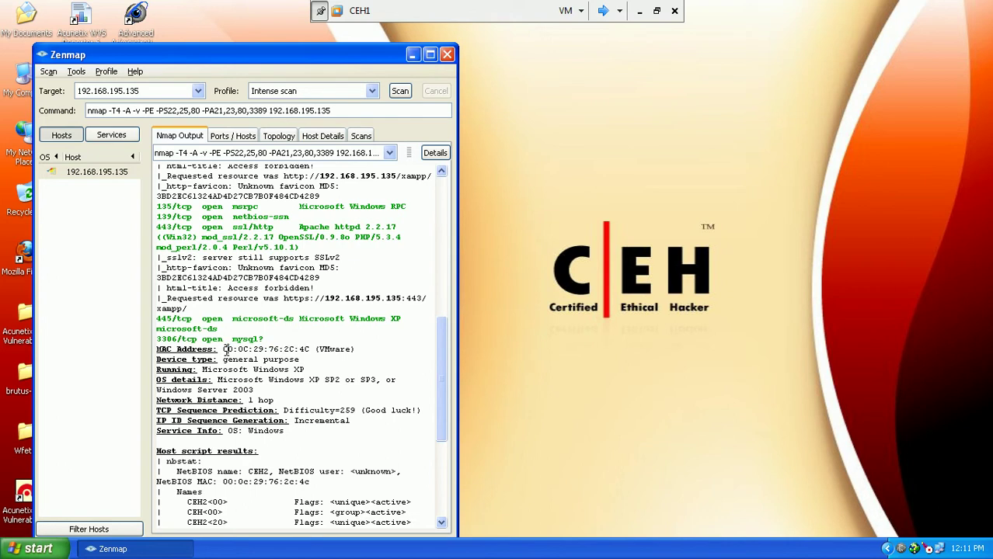
- In a command prompt on CEH1, ping 192.168.195.135 and list the ARP table with arp -a, then close the prompt
key("super+r")
key("Return")
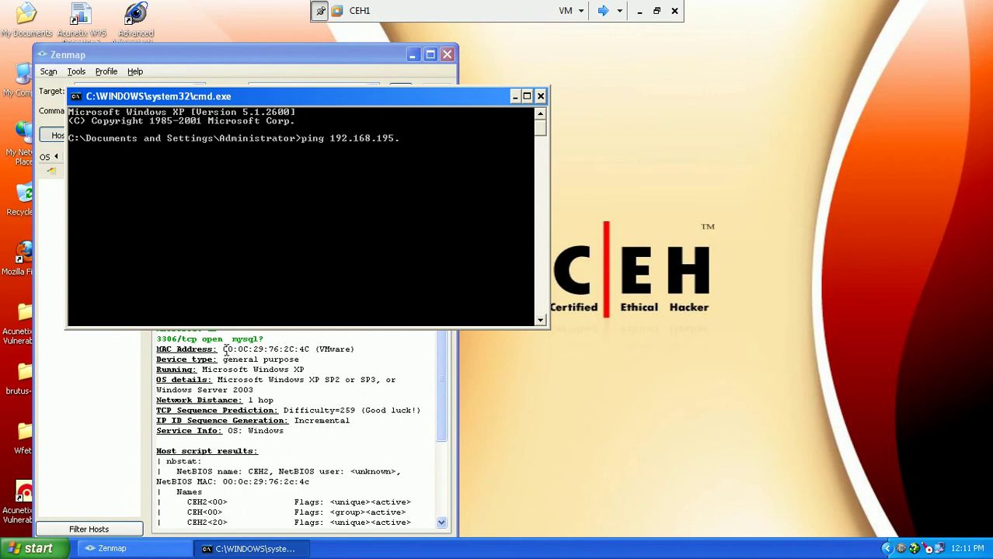
type("ping 192.168.195.135")
key("Return")
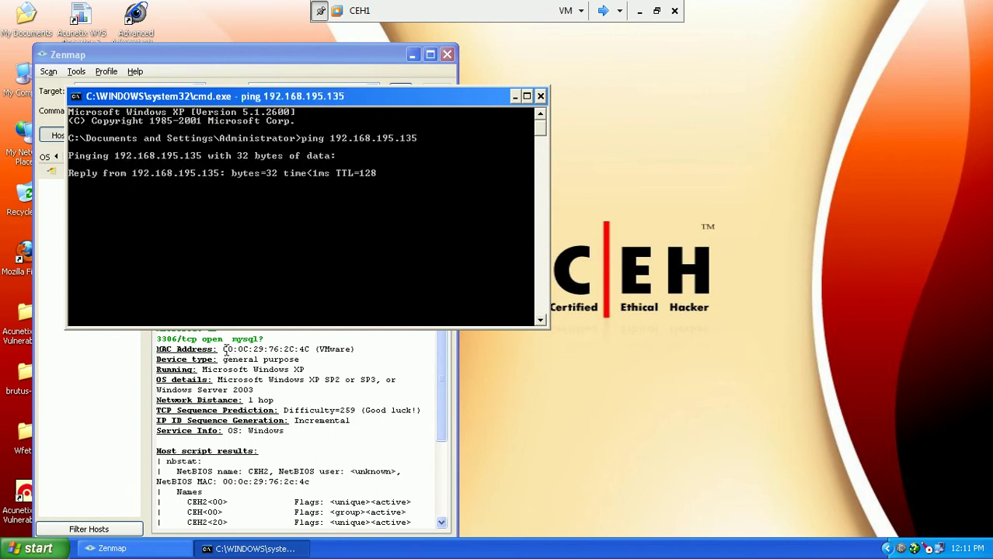
key("ctrl+c")
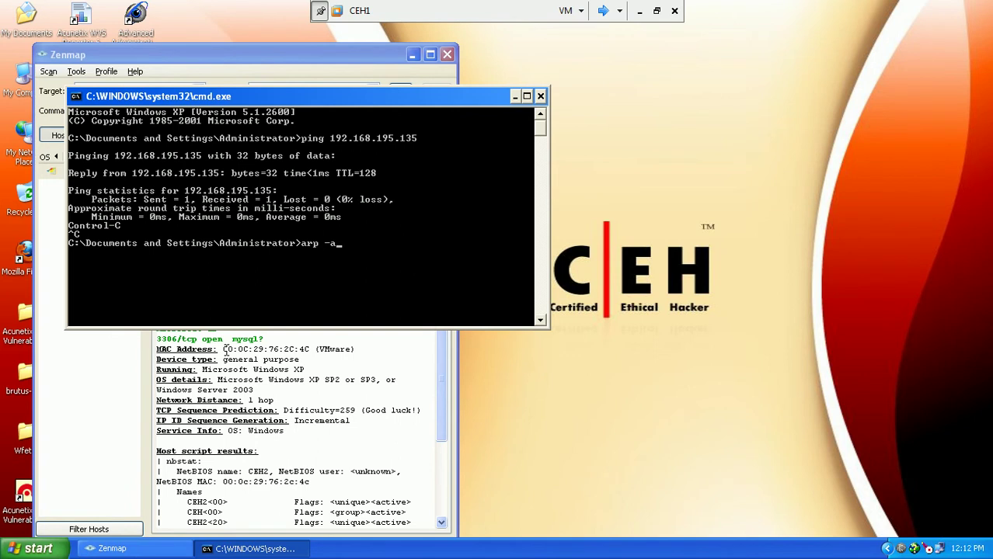
key("Return")
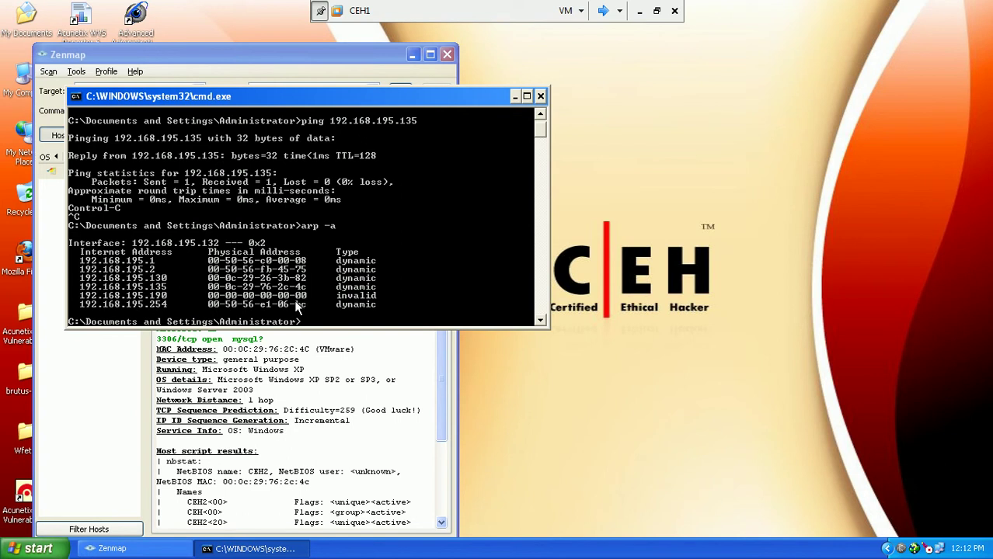
left_click(541, 96)
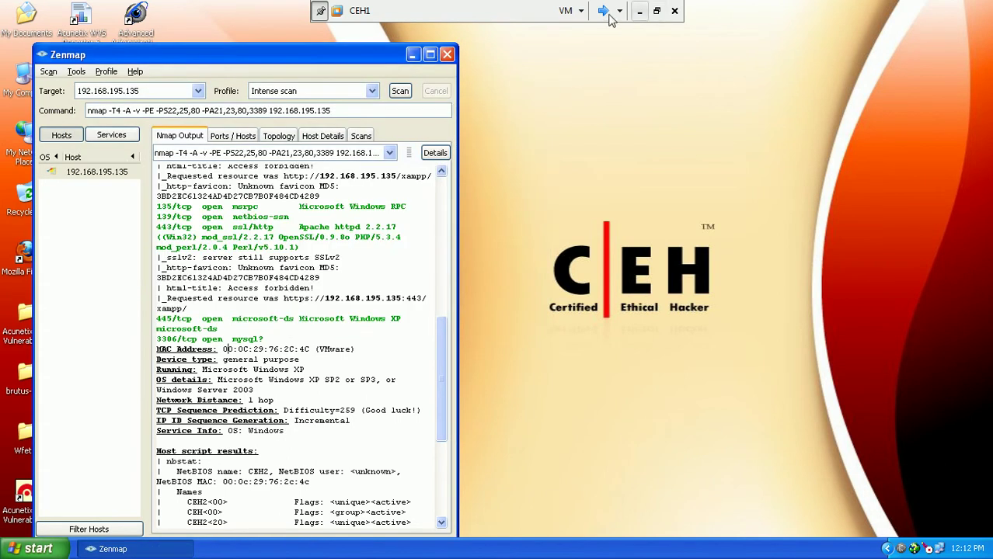
- Switch to the CEH2 virtual machine and open a command prompt with cmd
left_click(603, 11)
left_click(603, 13)
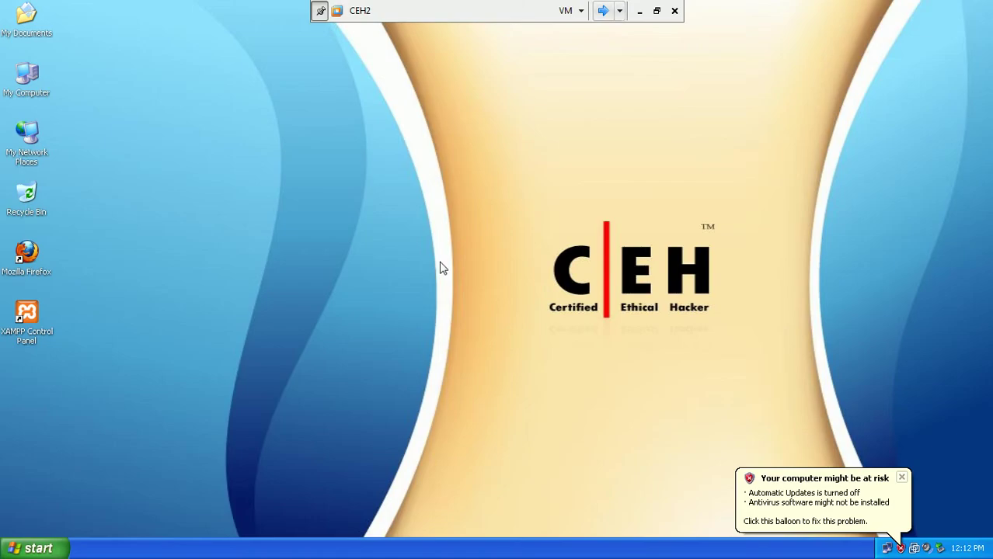
key("super+r")
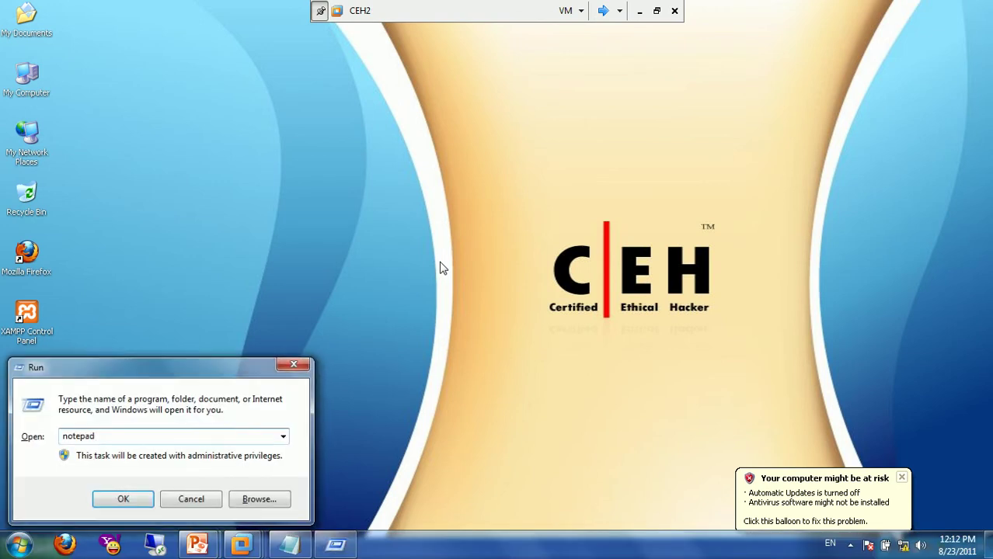
key("super+r")
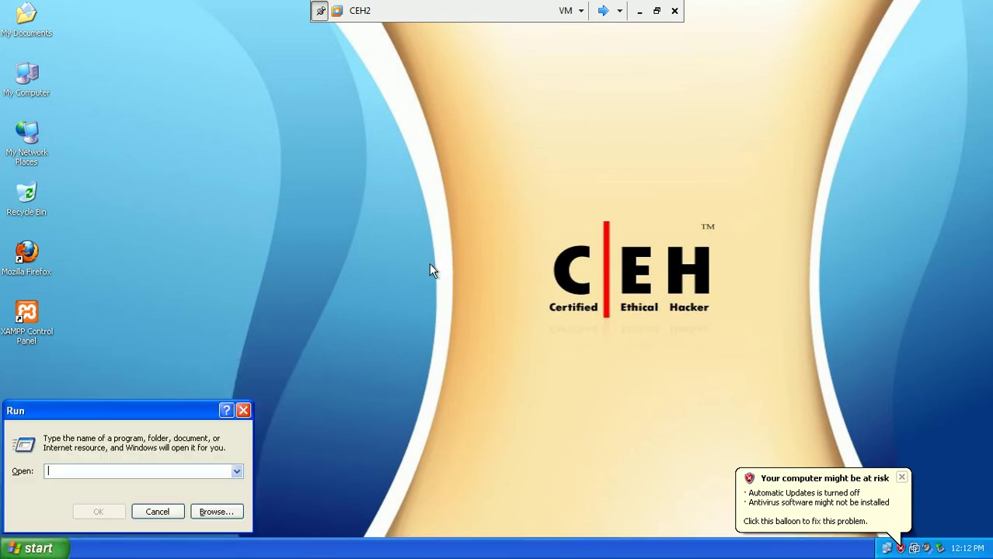
type("cmd")
key("Return")
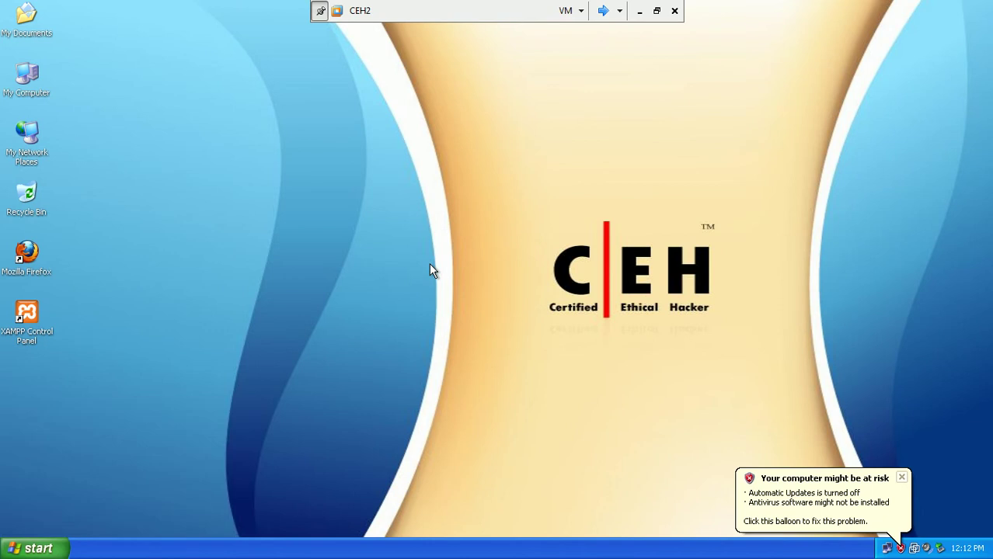
- Query CEH2's MAC address at the command prompt, correcting the command from "get mac" to "getmac"
type("ge")
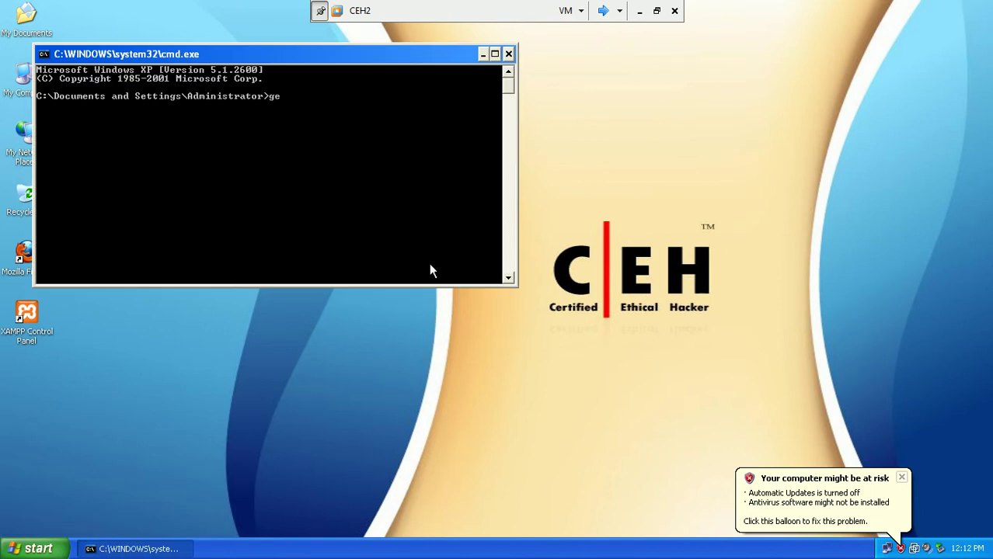
type("t mac")
key("Return")
key("Up")
key("Left")
key("Left")
key("Left")
key("BackSpace")
key("BackSpace")
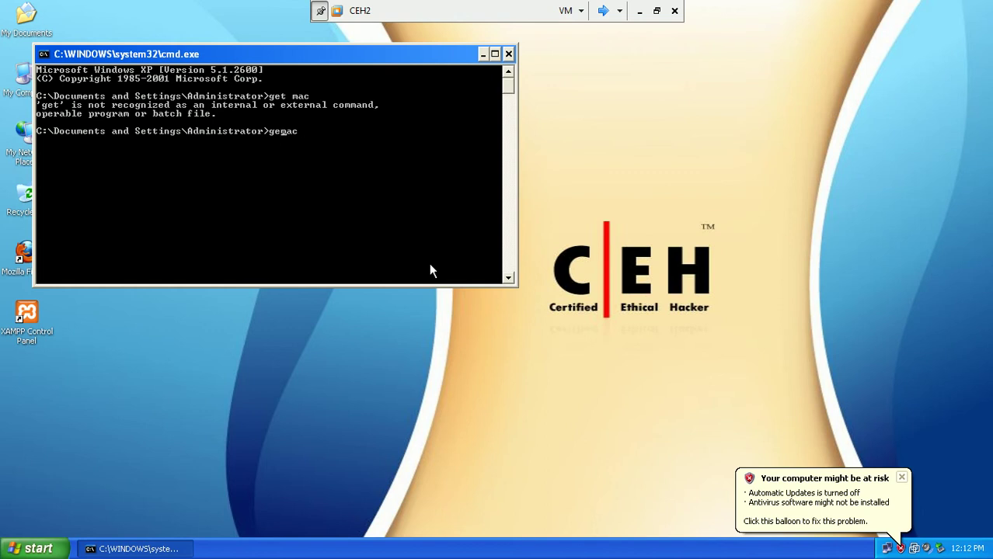
type("t")
key("Return")
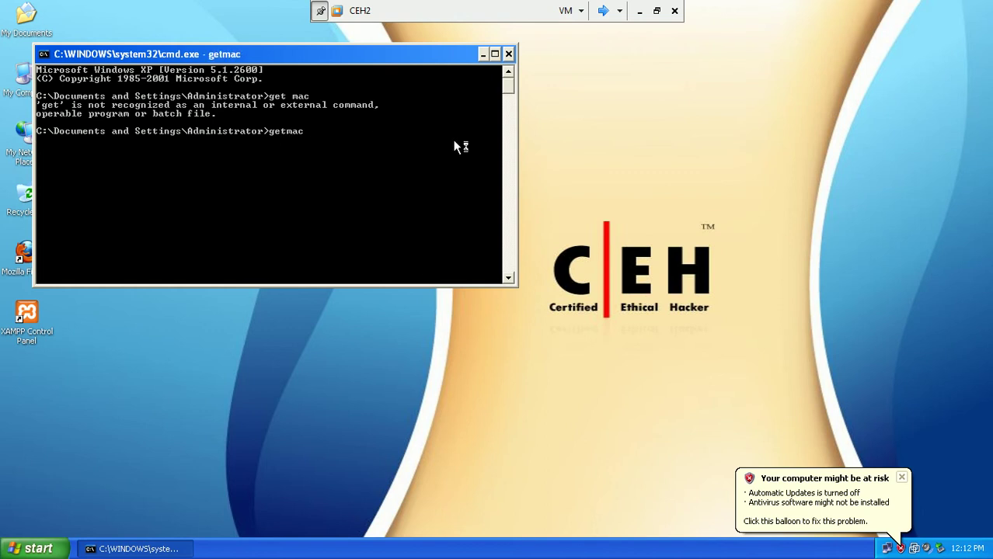
- Check the physical address in CEH2's local area connection details, then close the connection dialogs and the command prompt
double_click(888, 548)
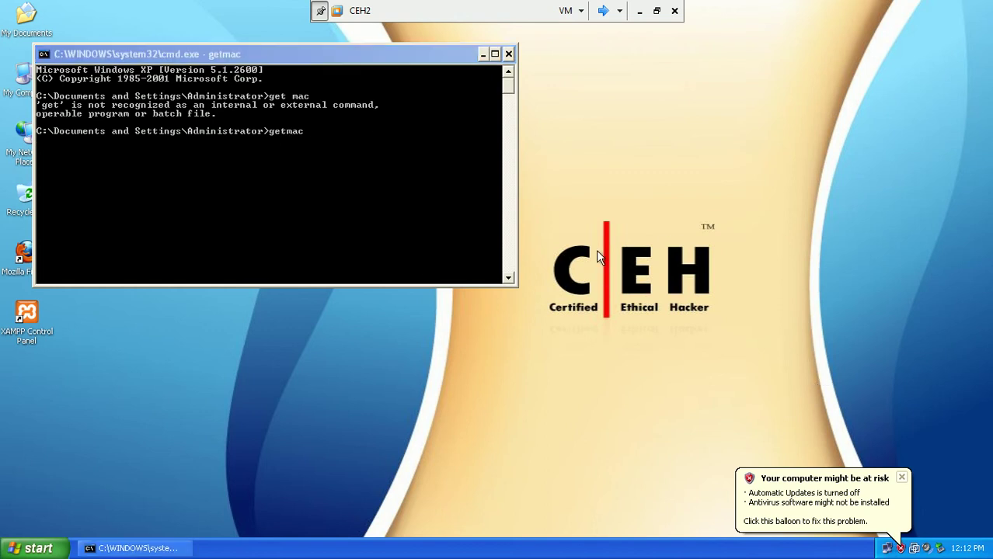
left_click(425, 150)
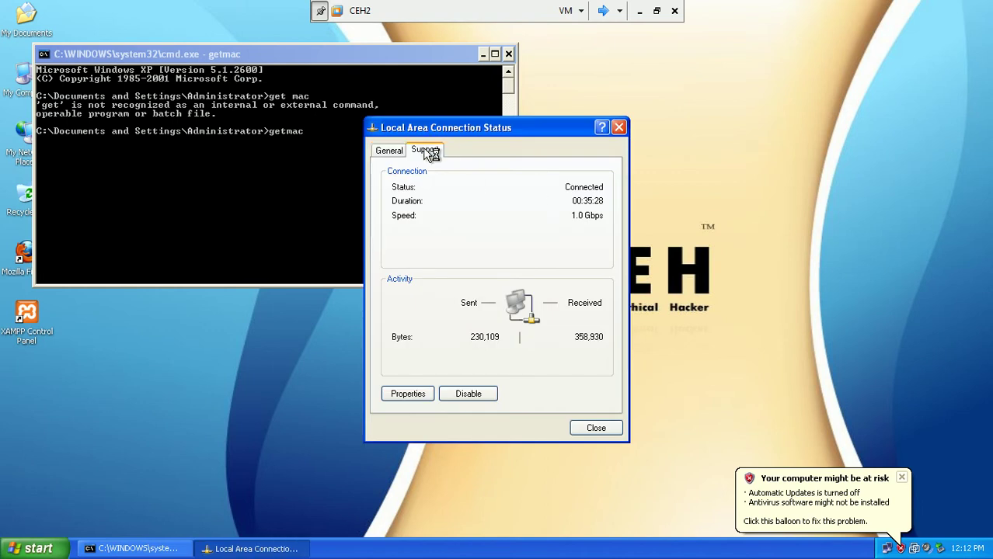
left_click(441, 267)
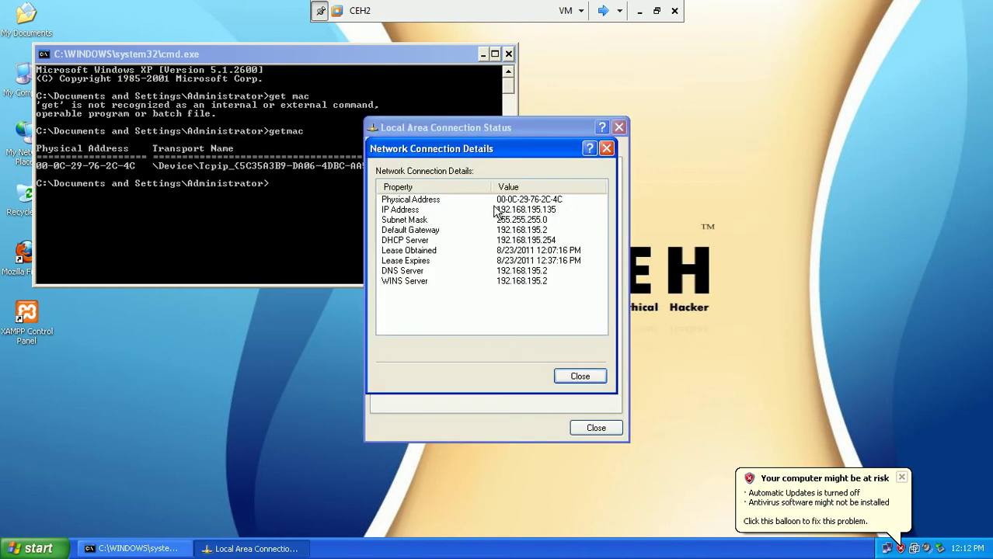
left_click(529, 204)
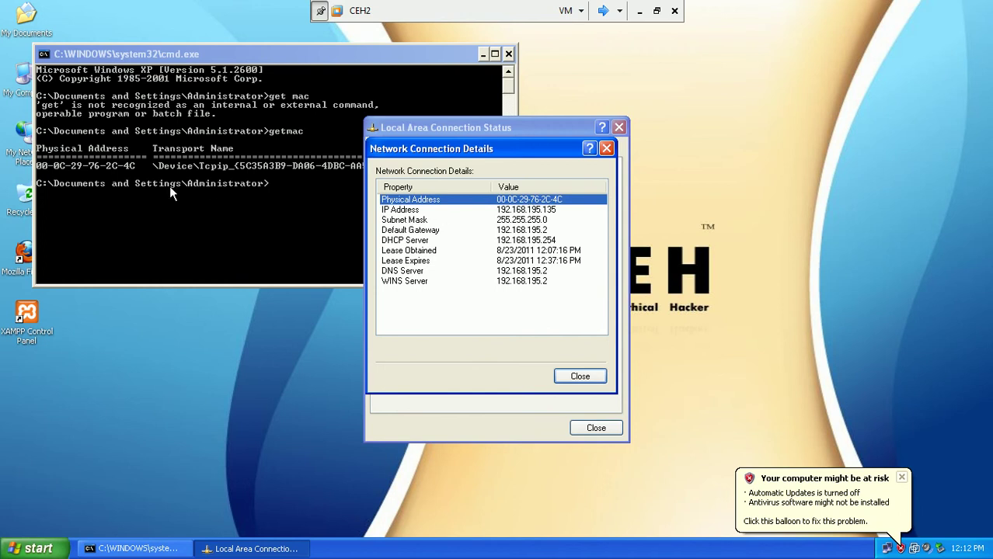
key("Escape")
key("Escape")
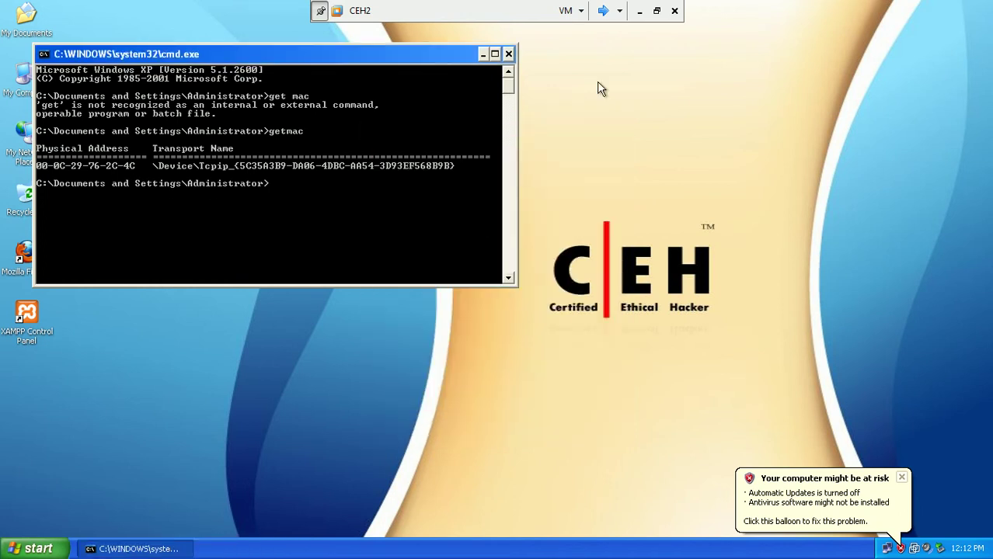
left_click(509, 55)
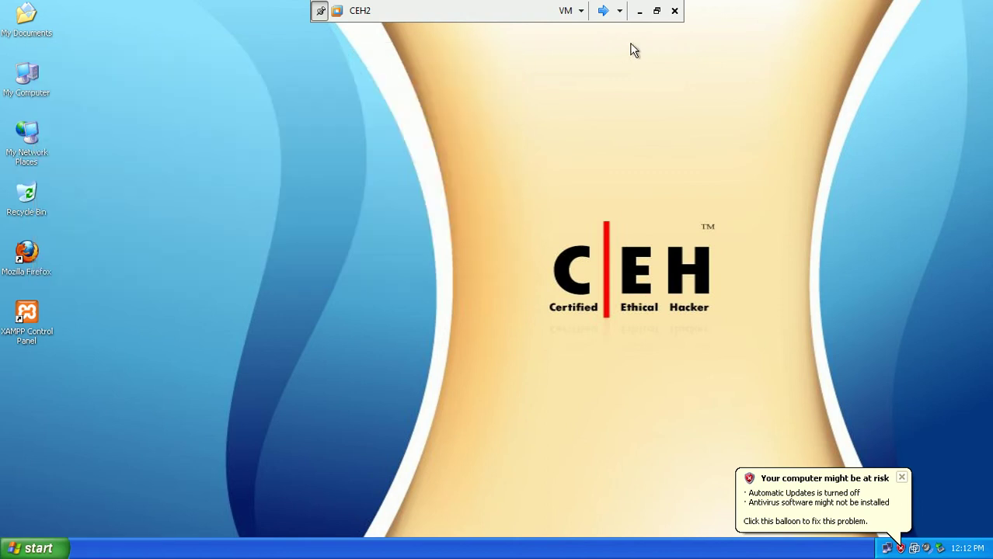
- Return to the CEH1 virtual machine and examine the host script results, operating system, computer name and system time in the Zenmap report
left_click(602, 16)
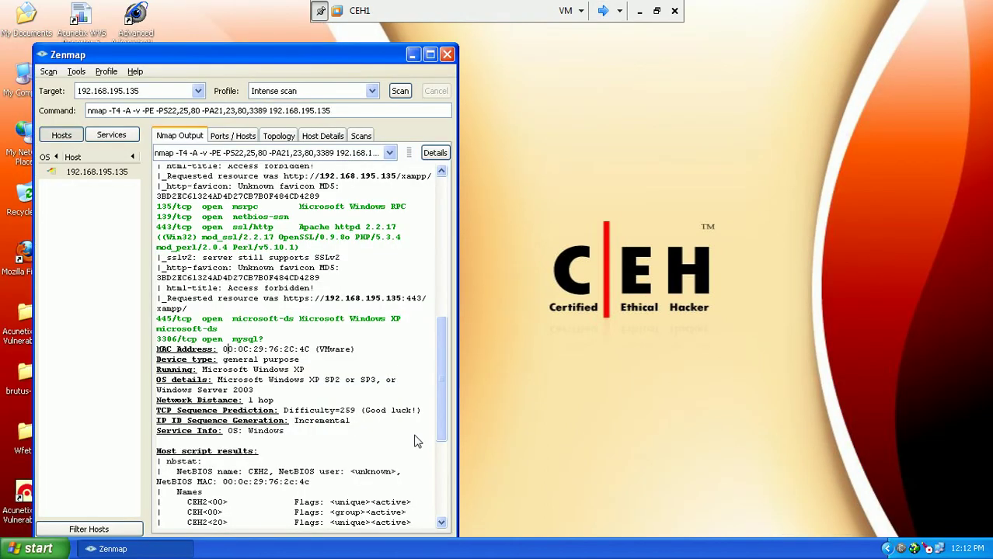
left_click_drag(449, 425, 447, 485)
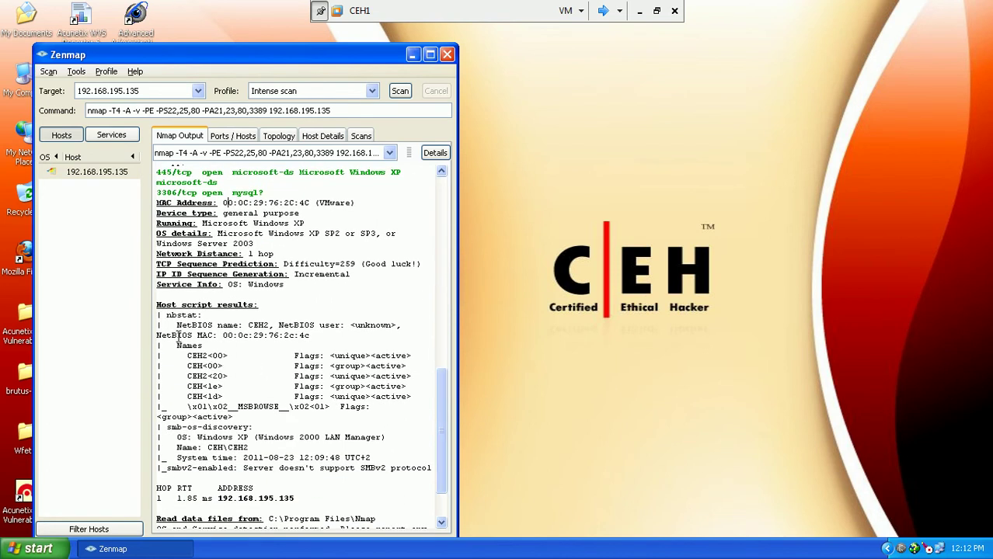
left_click_drag(448, 432, 448, 451)
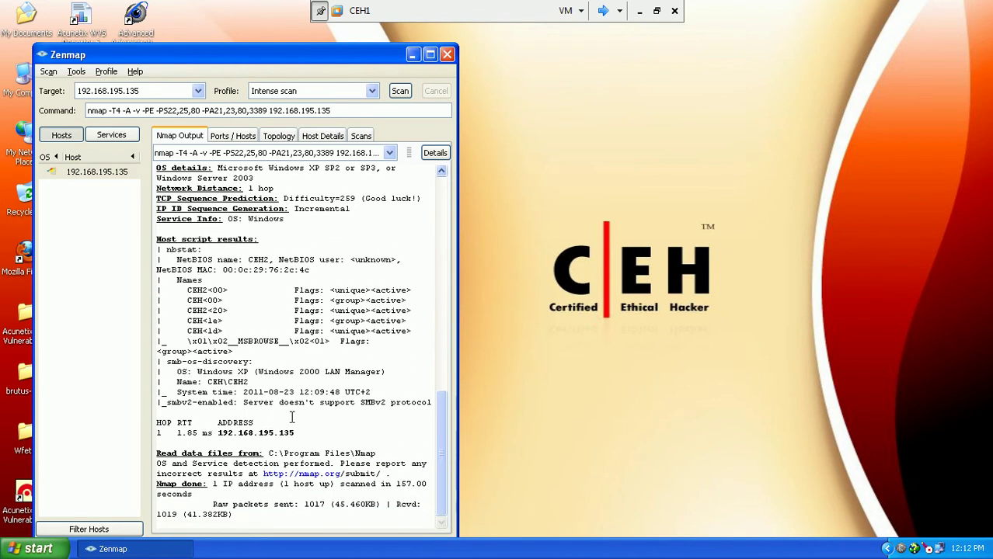
double_click(239, 372)
left_click(286, 370)
double_click(210, 384)
left_click_drag(228, 381, 248, 382)
double_click(303, 393)
- Close Zenmap without saving the scan and switch to the BT 5 virtual machine
left_click(446, 56)
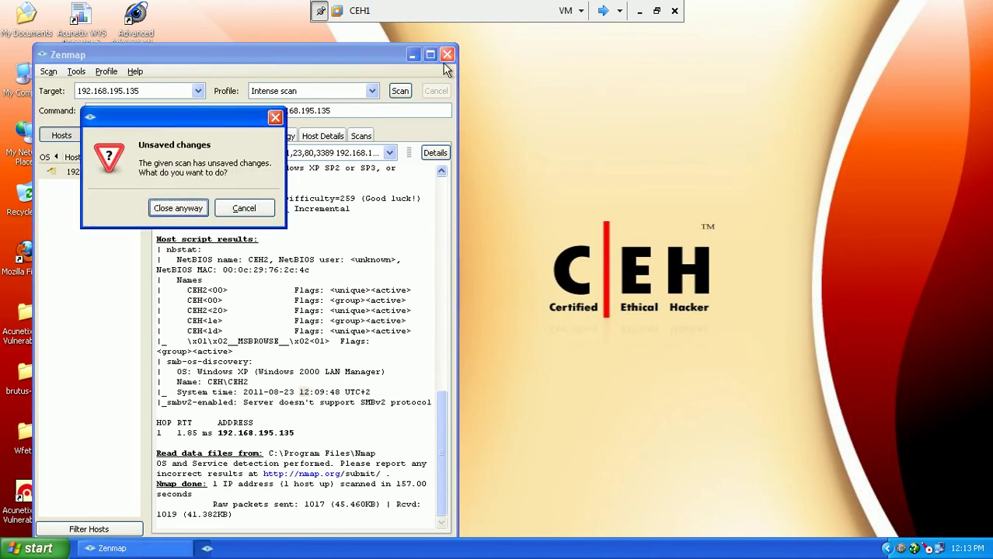
left_click(189, 216)
left_click(603, 11)
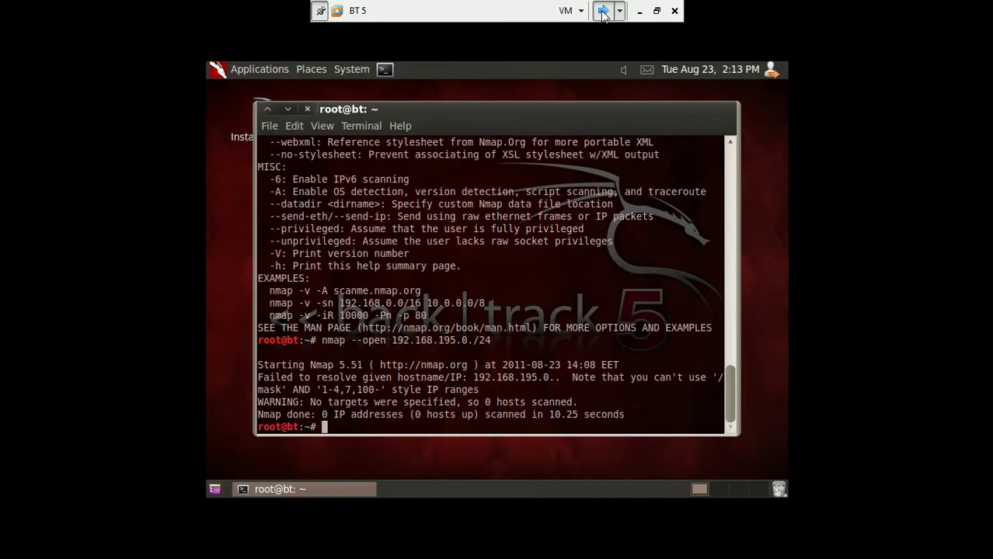
- Review the nmap help text and the output of the previous nmap --open command in the BackTrack terminal
left_click(423, 319)
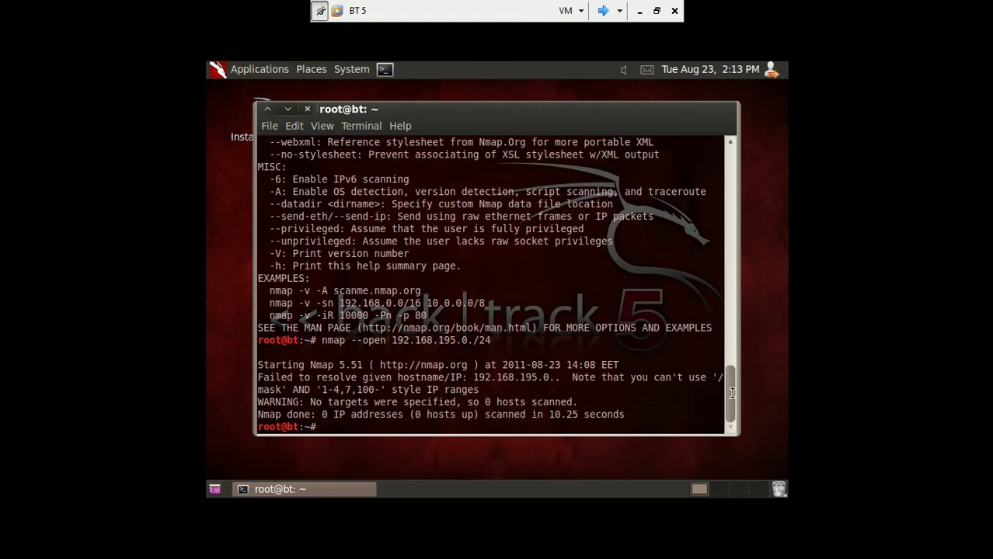
left_click_drag(732, 392, 732, 337)
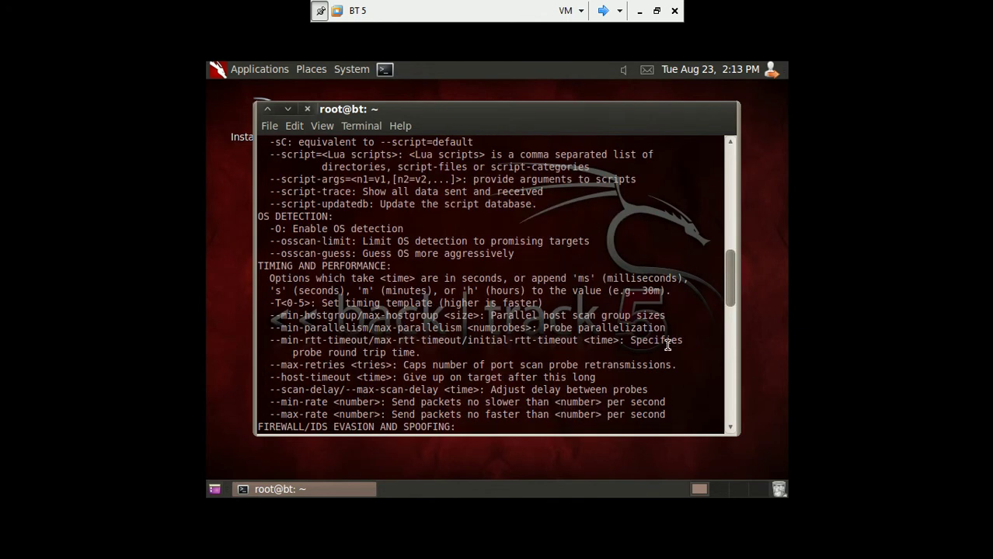
left_click_drag(727, 288, 728, 394)
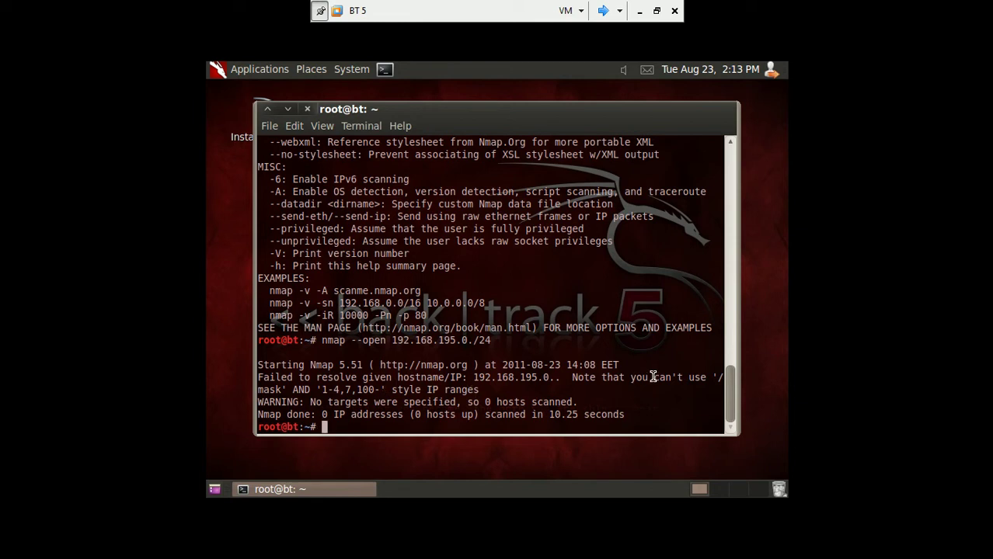
left_click_drag(333, 426, 302, 309)
left_click(326, 378)
- Open a second terminal, run ifconfig and highlight the end of the eth1 IP address
left_click(385, 70)
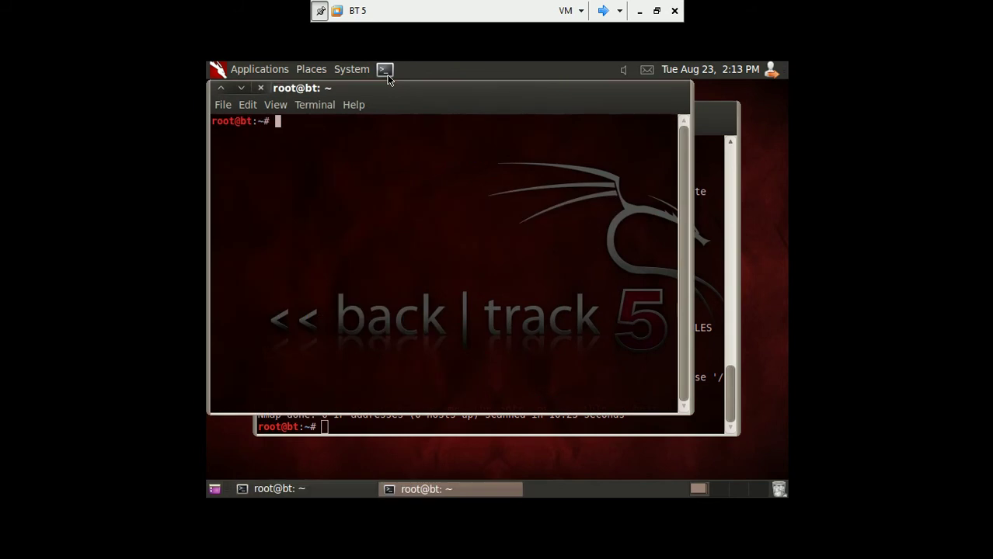
type("wifconfig")
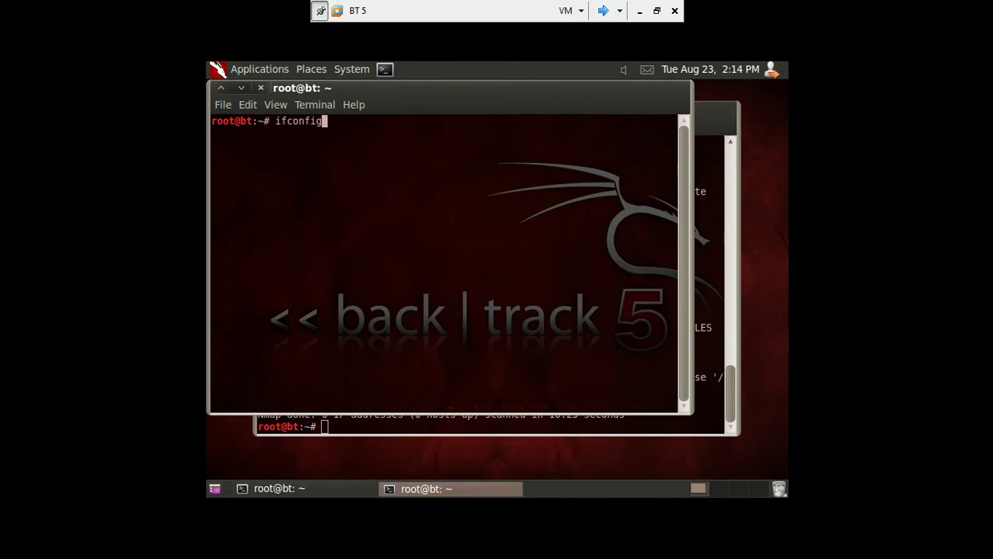
key("Return")
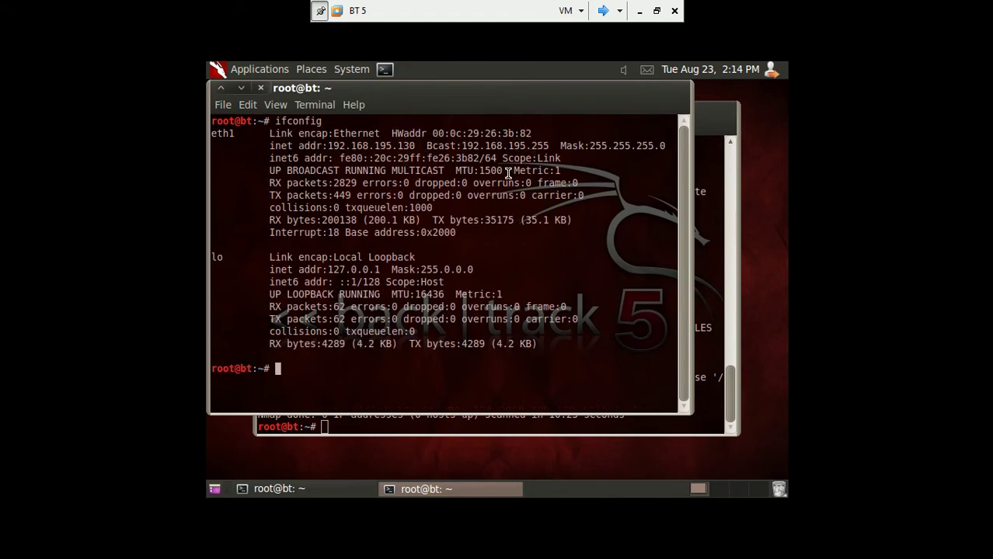
left_click_drag(415, 148, 380, 147)
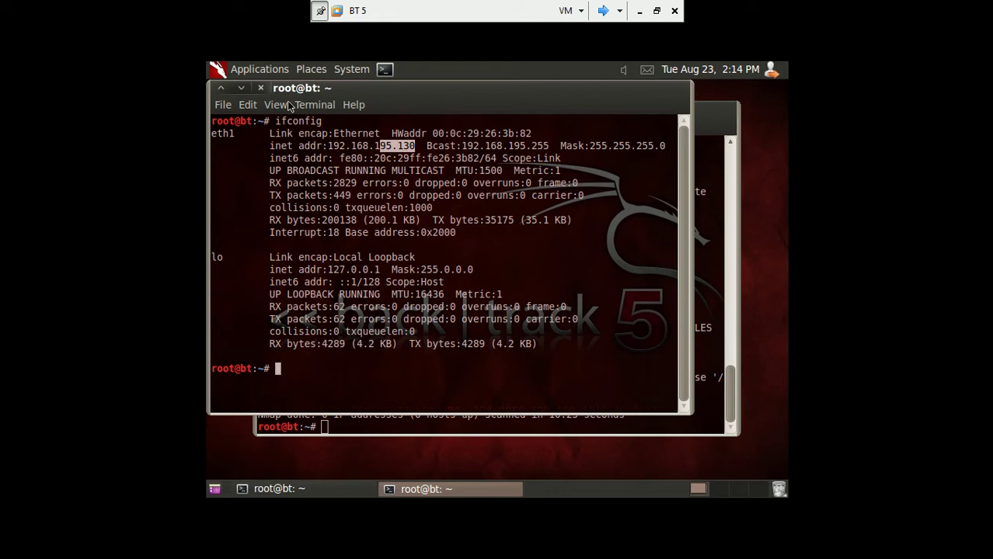
- Ping 192.168.195.135 from the second terminal, then close that terminal while the ping is still running
triple_click(328, 246)
type("ping 192")
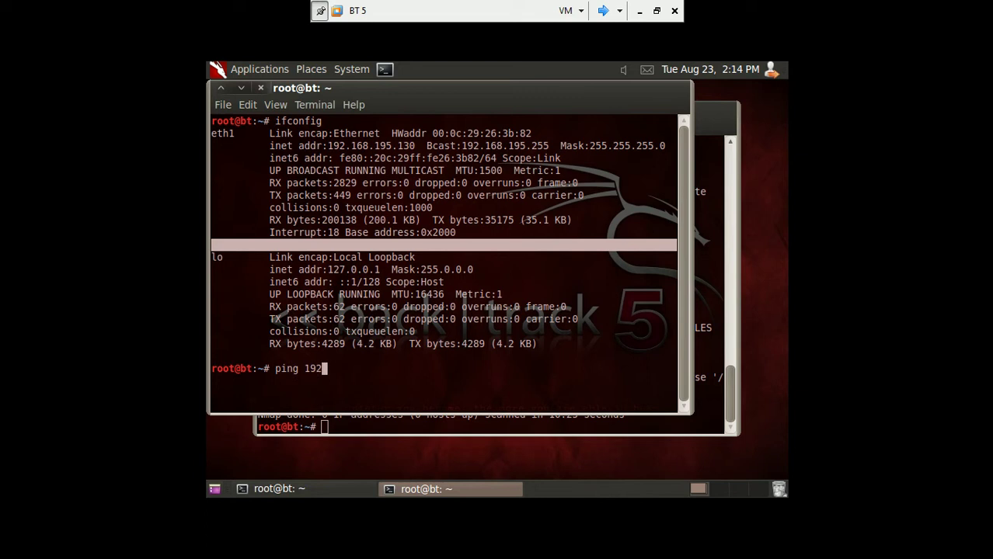
type(".168.195.135")
key("Return")
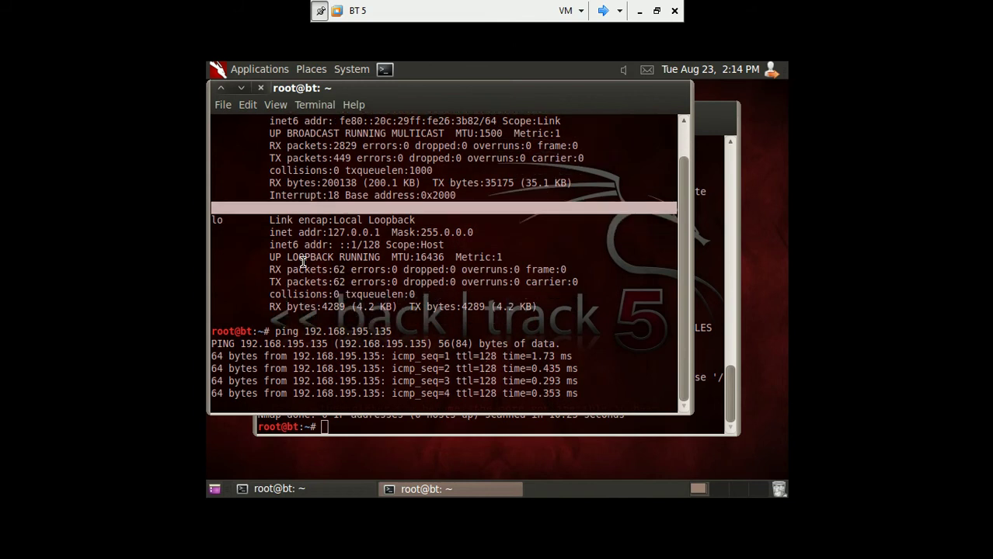
left_click(260, 88)
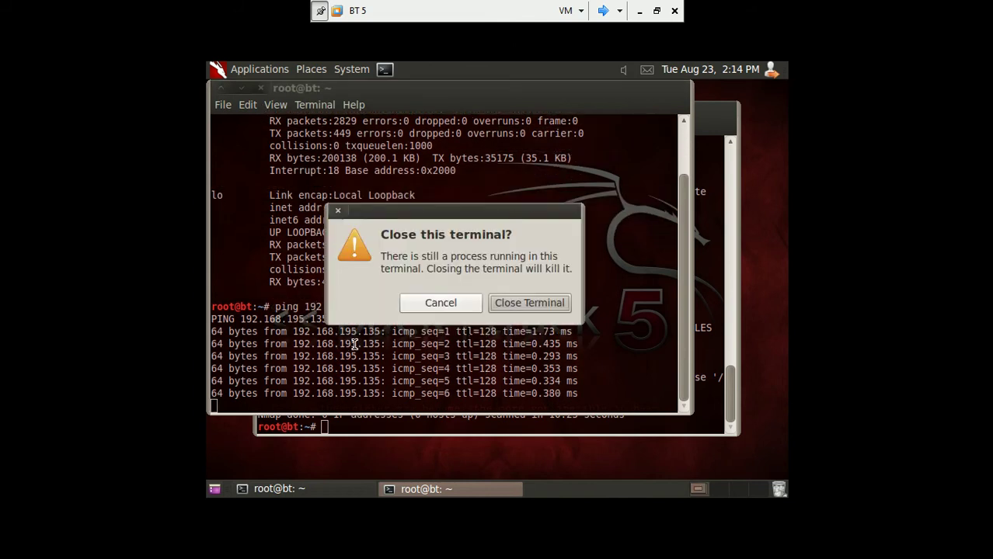
left_click(529, 303)
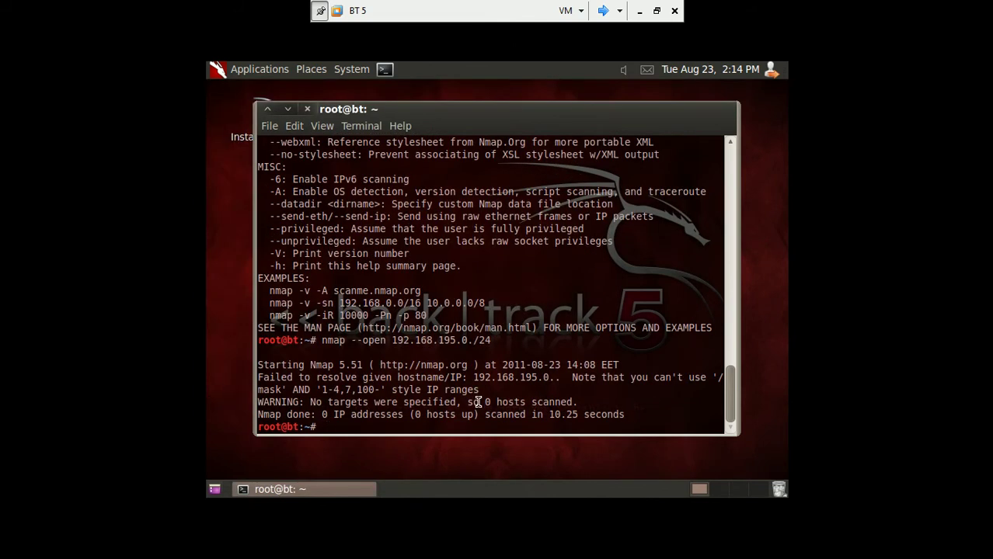
- Rerun nmap --open 192.168.195.0./24, then correct the target to 192.168.195.0/24 and start the scan
key("Up")
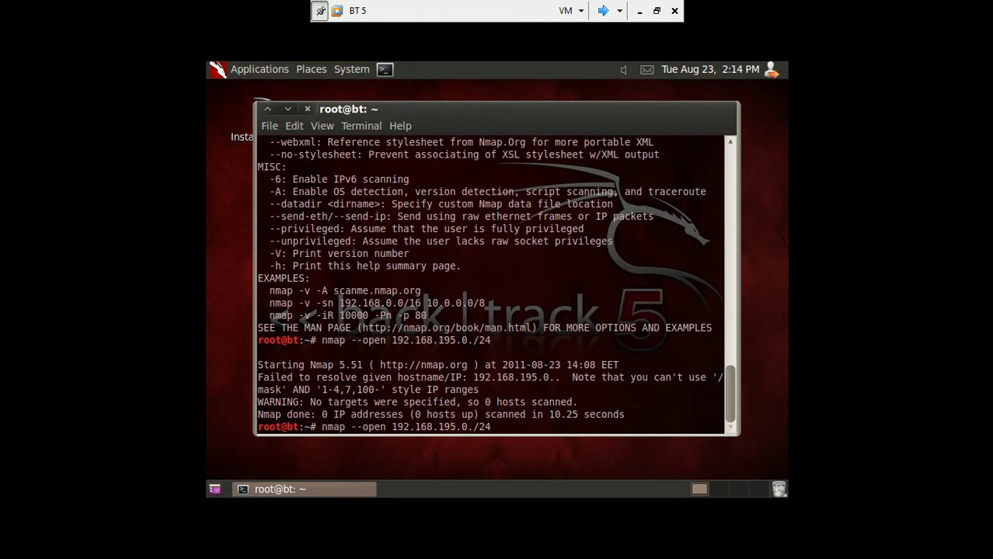
key("Return")
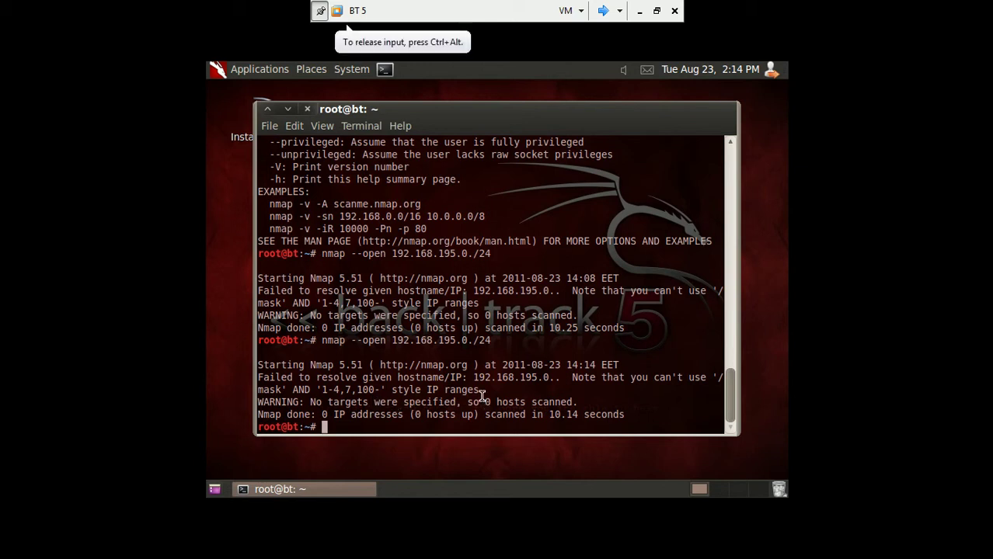
key("Up")
key("Left")
key("Left")
key("Left")
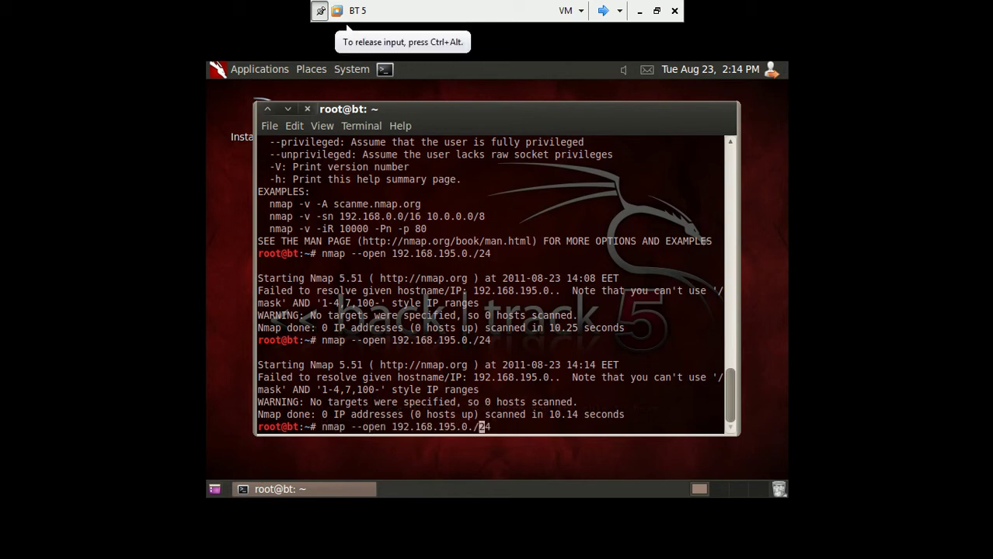
key("BackSpace")
key("Return")
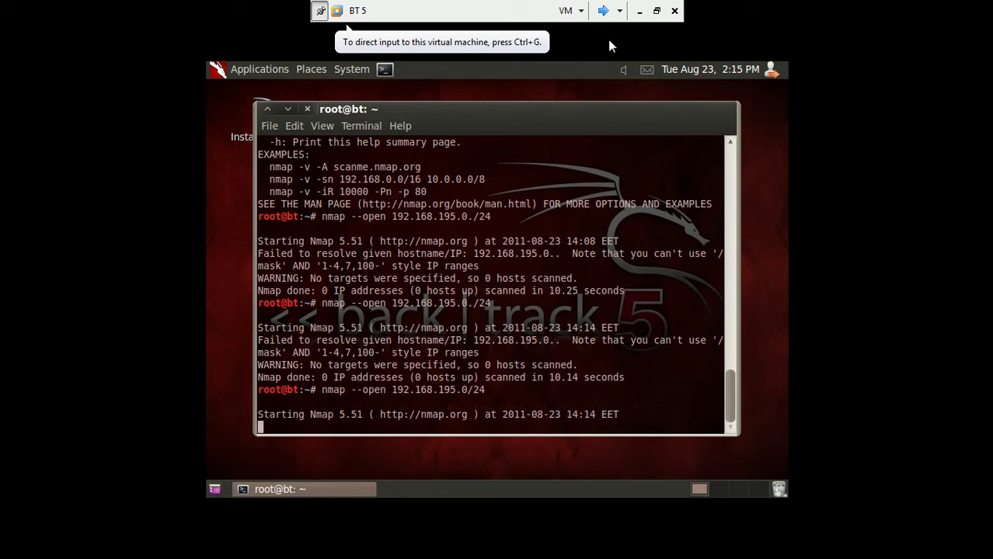
- Minimize the BT 5 virtual machine and return to the presentation slides
left_click(640, 12)
left_click(581, 126)
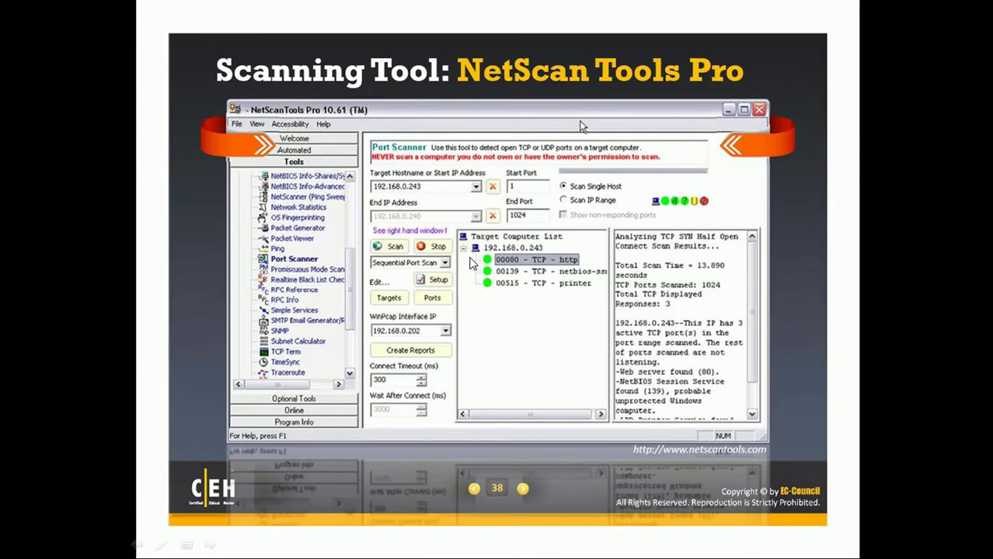
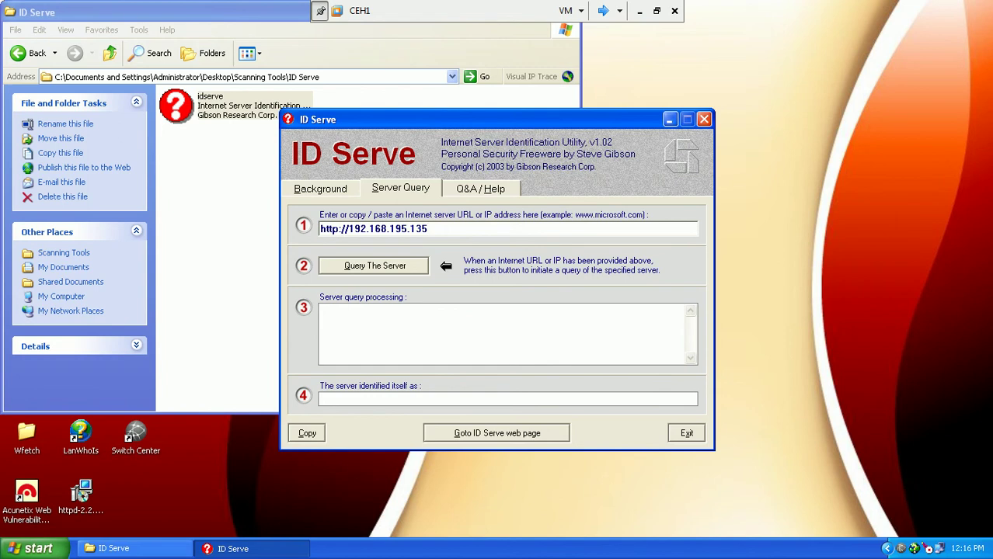
left_click(376, 268)
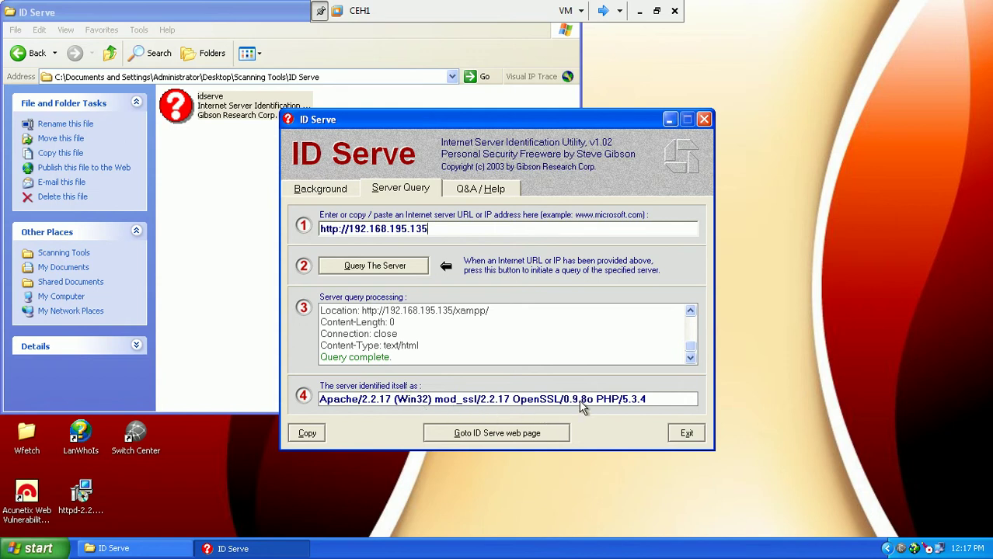
scroll(690, 351, "up", 1)
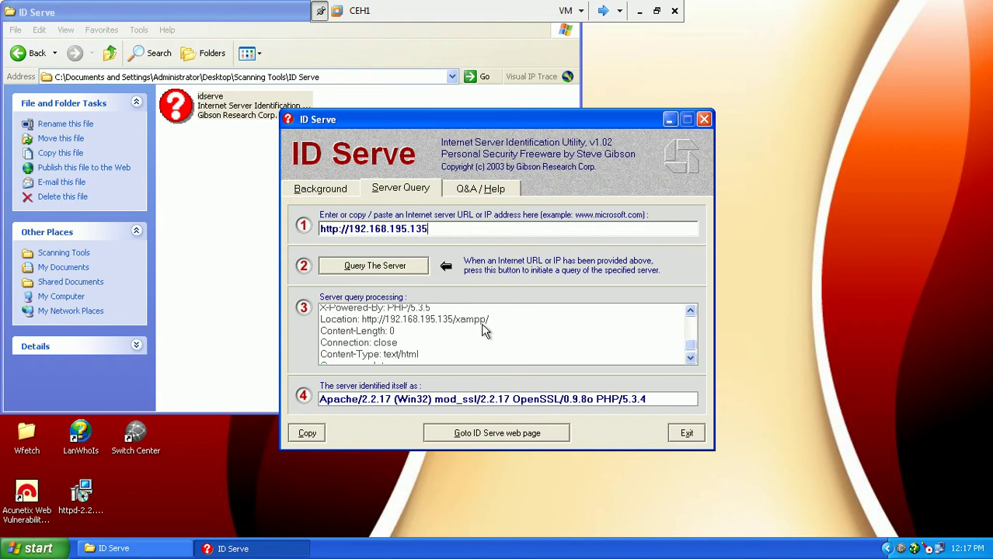
left_click(691, 311)
left_click(691, 311)
left_click(690, 311)
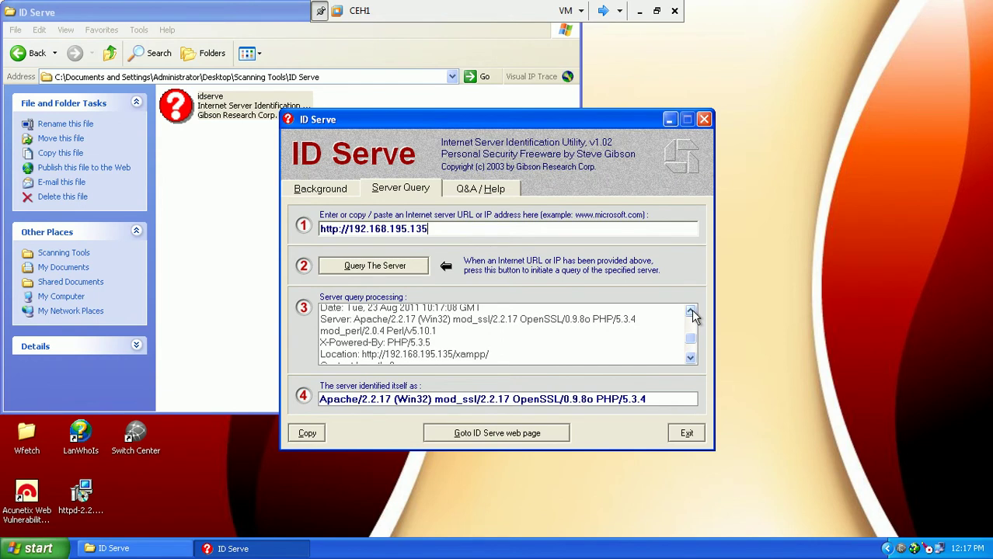
left_click(691, 312)
left_click(690, 311)
left_click(690, 311)
left_click(691, 312)
left_click(691, 312)
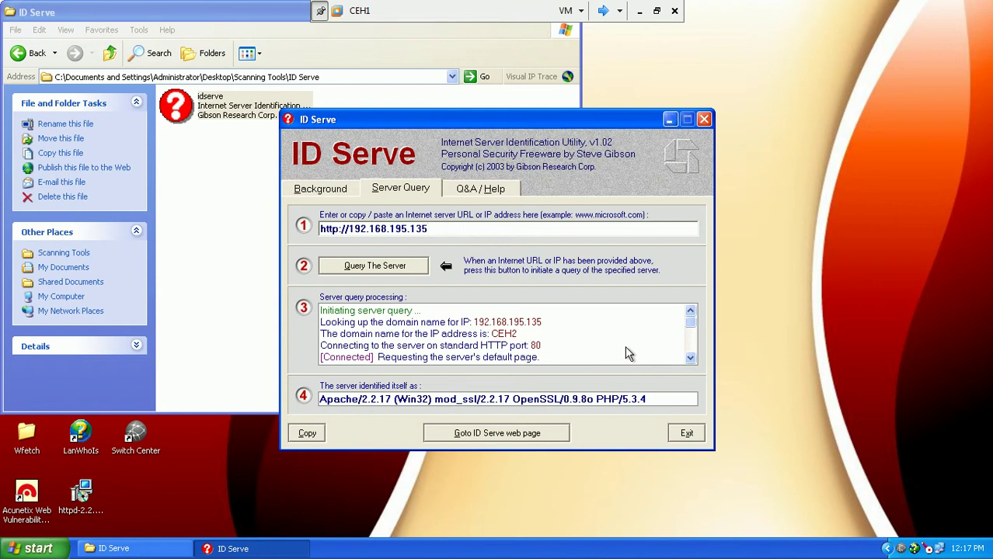
- Close ID Serve, minimize the virtual machine and advance the presentation to the LANsurveyor: Screenshot slide
left_click(704, 119)
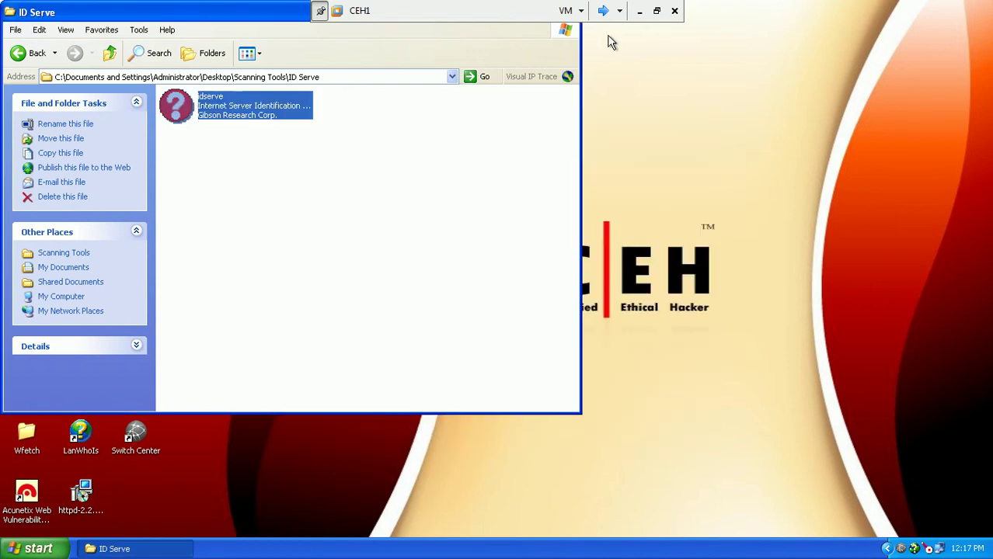
left_click(639, 11)
key("Page_Down")
key("Page_Down")
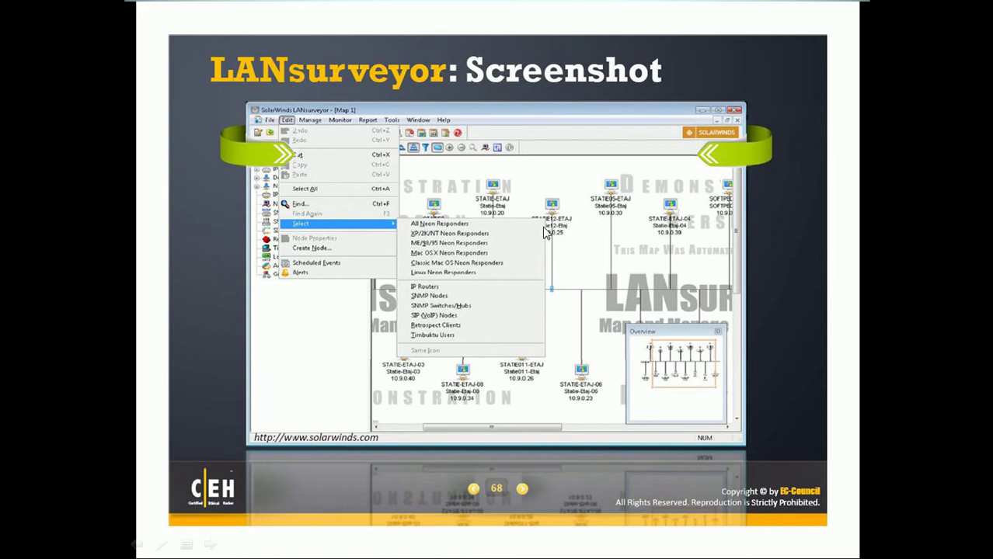
- Switch to the CEH1 virtual machine, select the LANSurveyor folder in Scanning Tools and move that window away from the screen edge
key("alt+Tab")
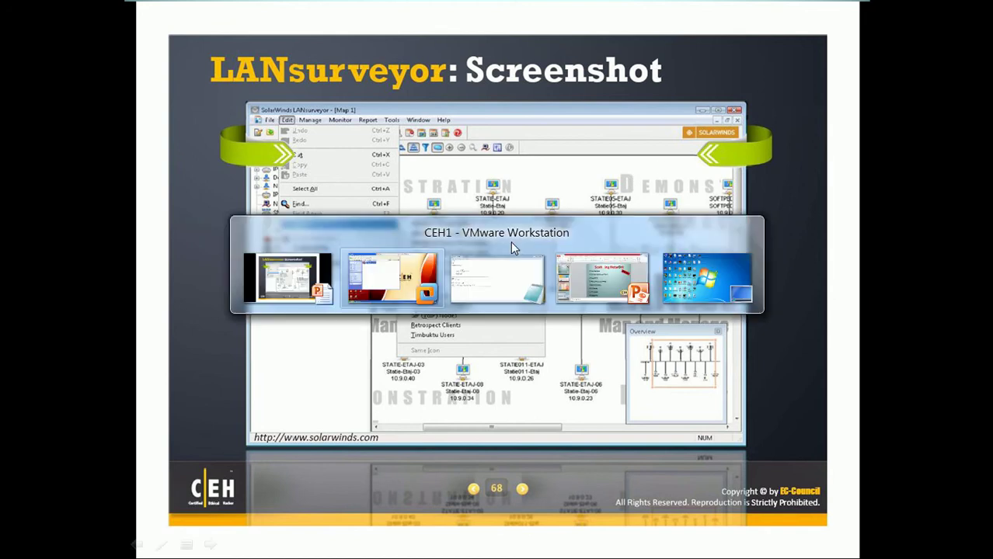
key("BackSpace")
key("k")
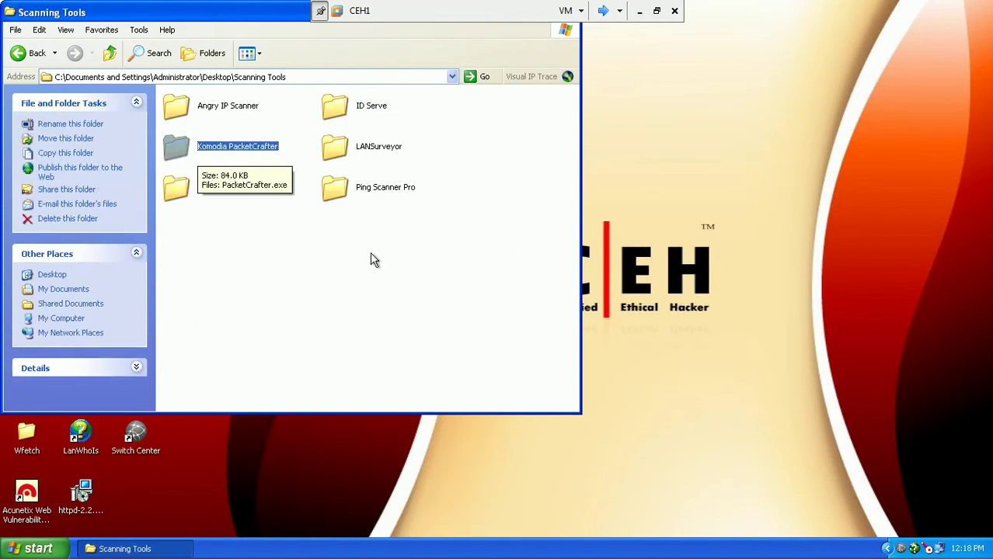
key("l")
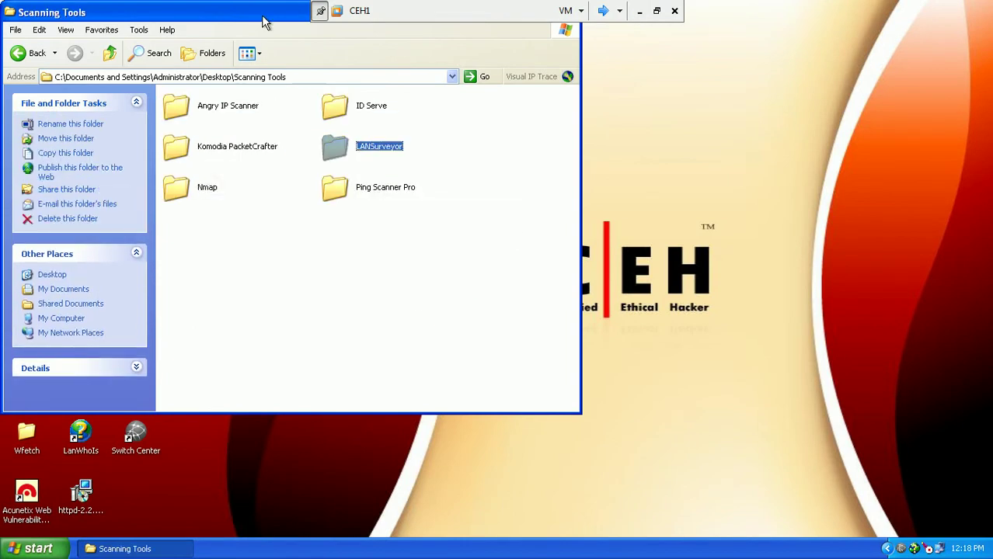
left_click_drag(261, 14, 440, 92)
- Launch SolarWinds LANsurveyor from the installed programs
left_click(29, 549)
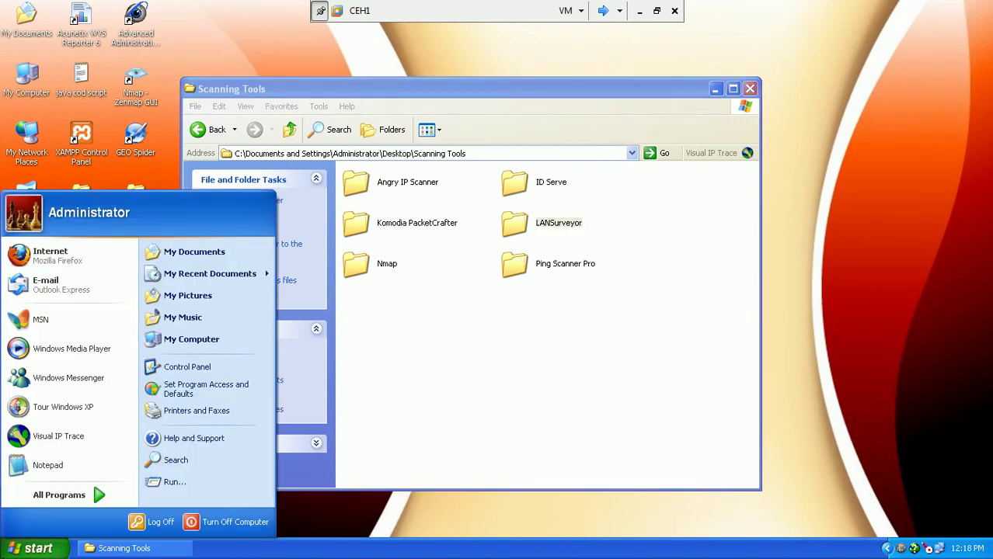
mouse_move(95, 495)
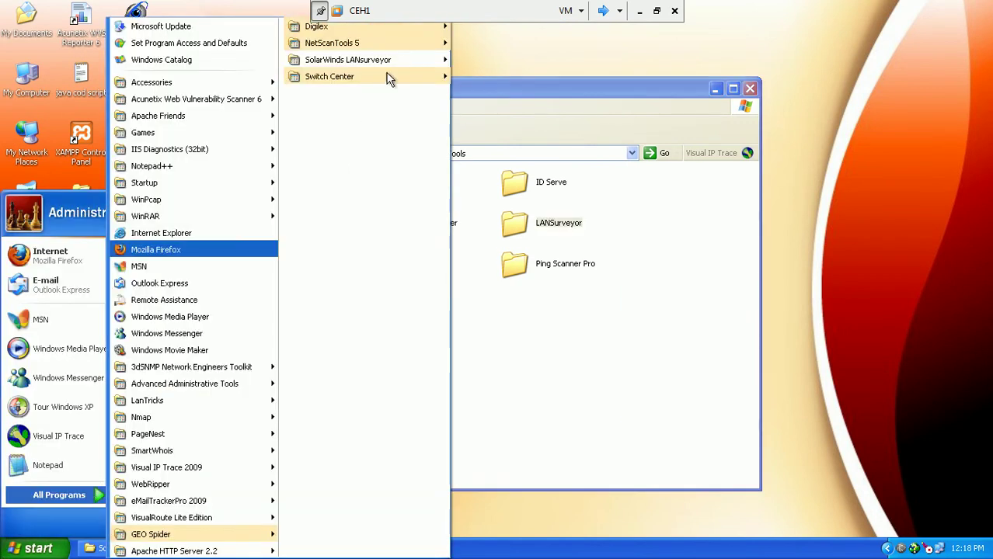
mouse_move(418, 58)
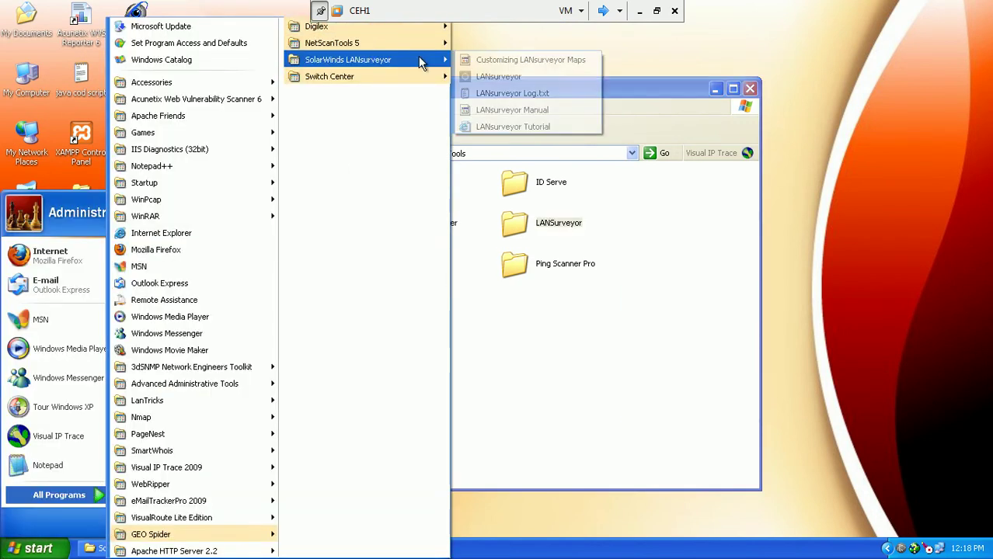
left_click(491, 76)
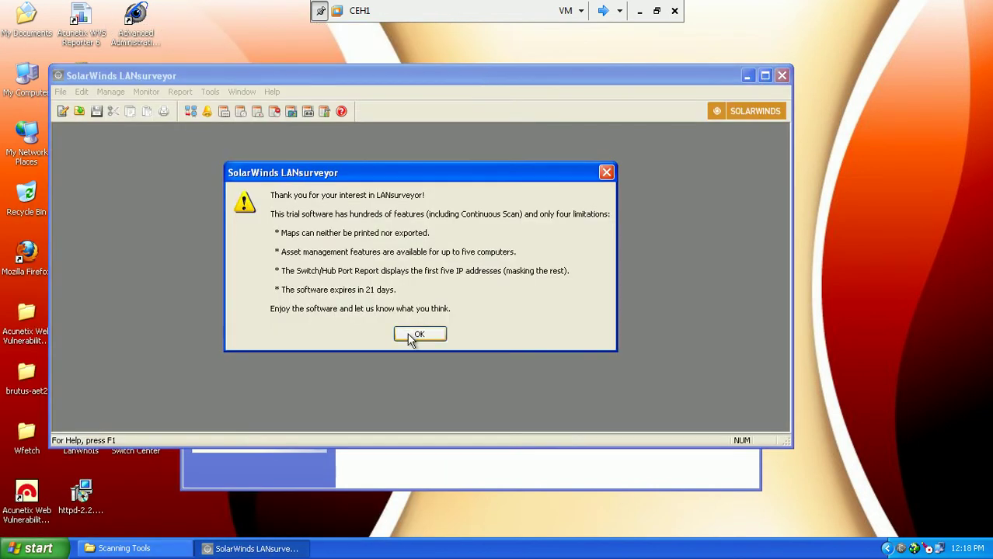
- Dismiss the trial notice and start network discovery on the address range 192.168.195.1 to 192.168.195.254
left_click(412, 336)
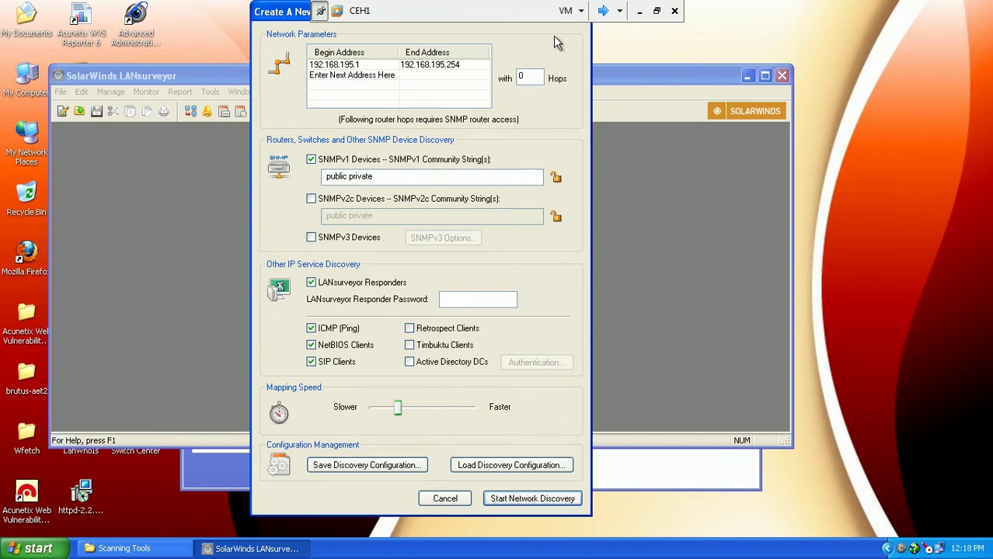
left_click(379, 66)
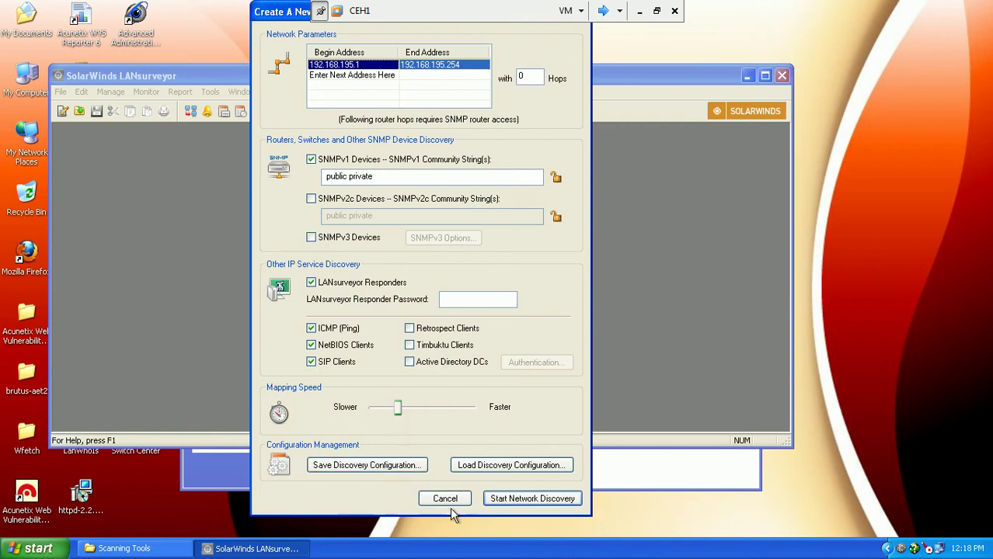
left_click(533, 499)
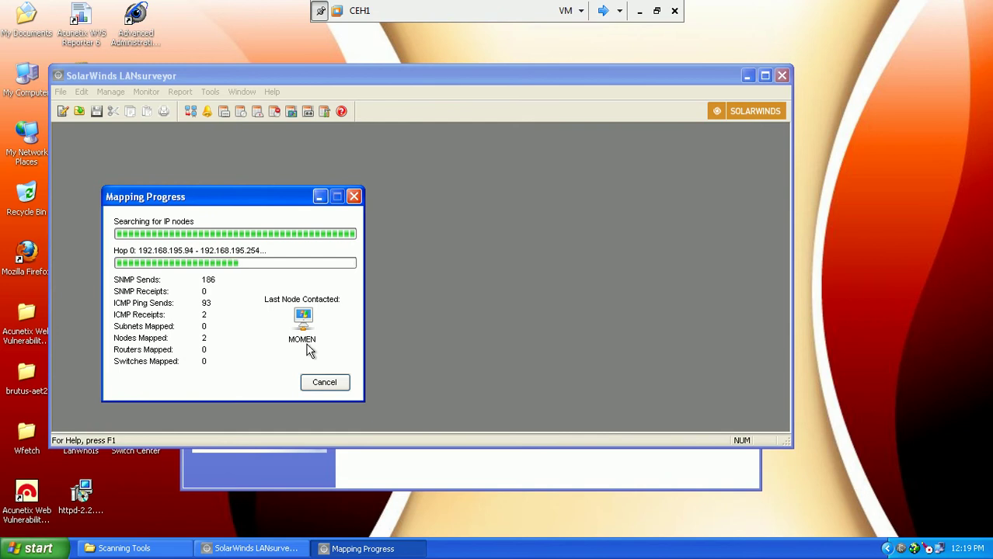
- Check the progress of the nmap scan in the BT 5 virtual machine, switching back to the LANsurveyor mapping in CEH1
left_click(603, 14)
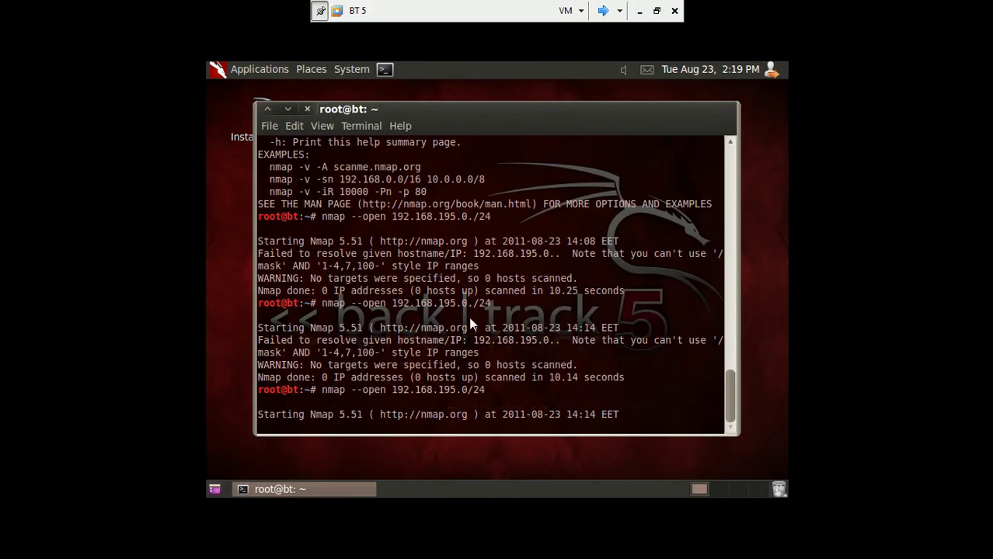
left_click(471, 348)
left_click(604, 11)
left_click(604, 13)
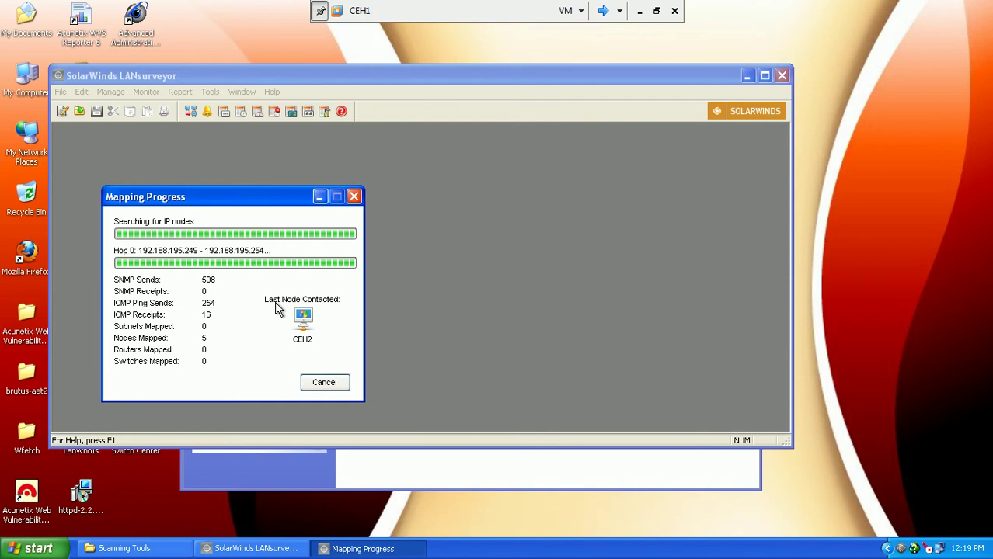
left_click(605, 11)
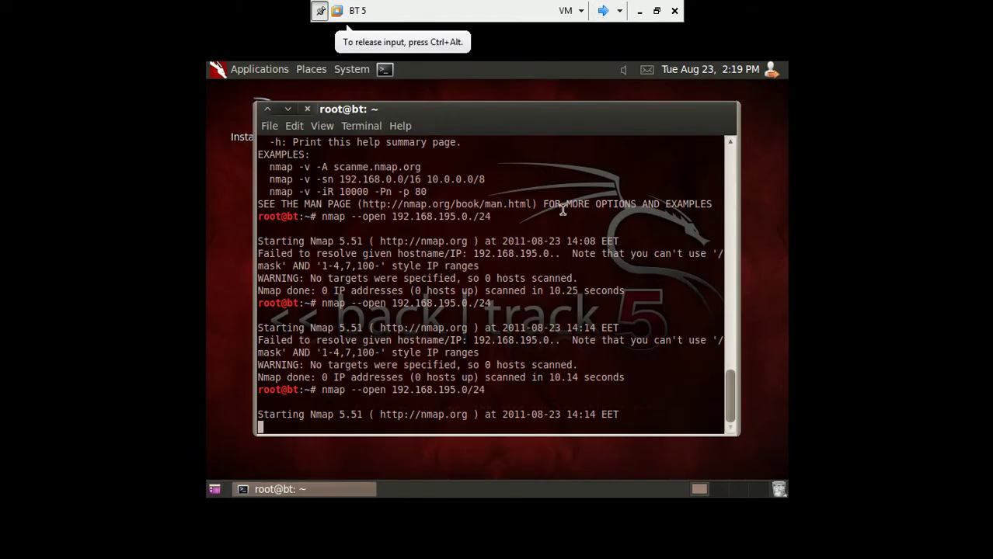
left_click(607, 12)
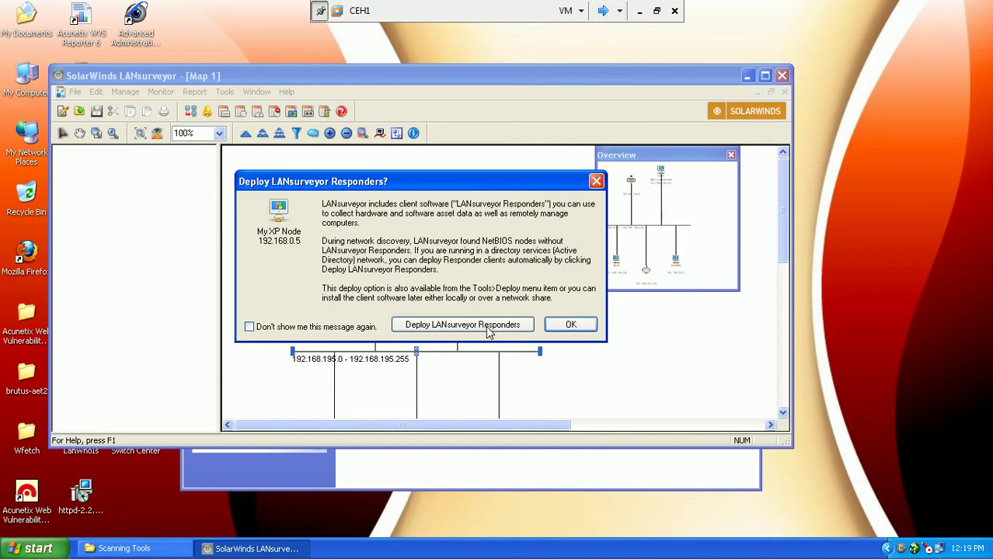
- Close the offer to deploy LANsurveyor Responders without deploying them and maximize the map window
left_click(567, 326)
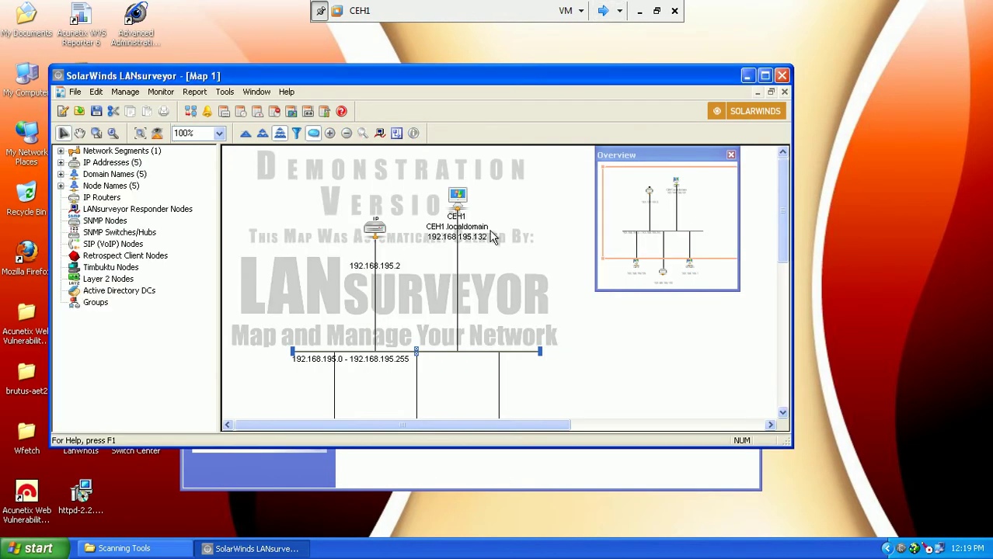
double_click(579, 77)
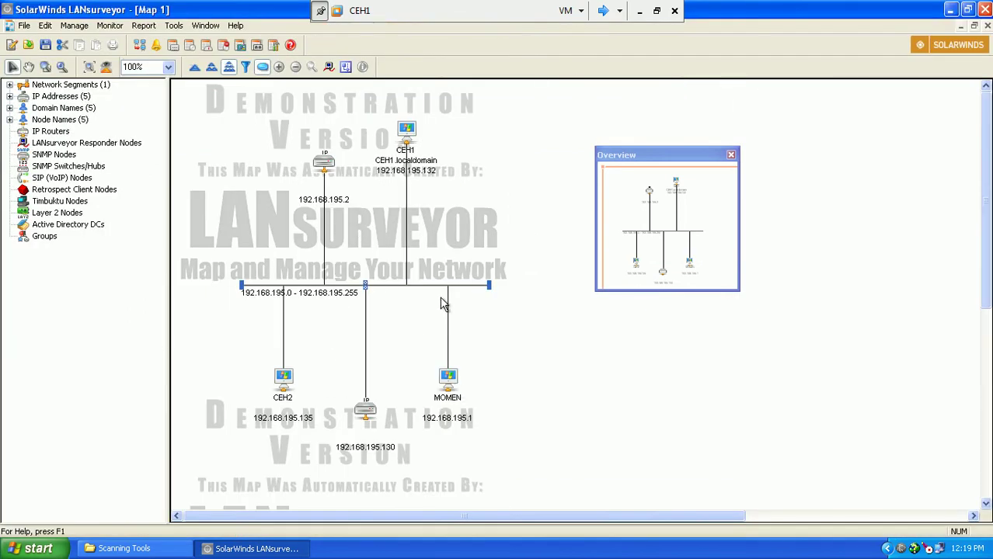
- Examine the discovered nodes and their links to the 192.168.195.0 - 192.168.195.255 segment on the network map
left_click(448, 298)
left_click(365, 330)
left_click(409, 179)
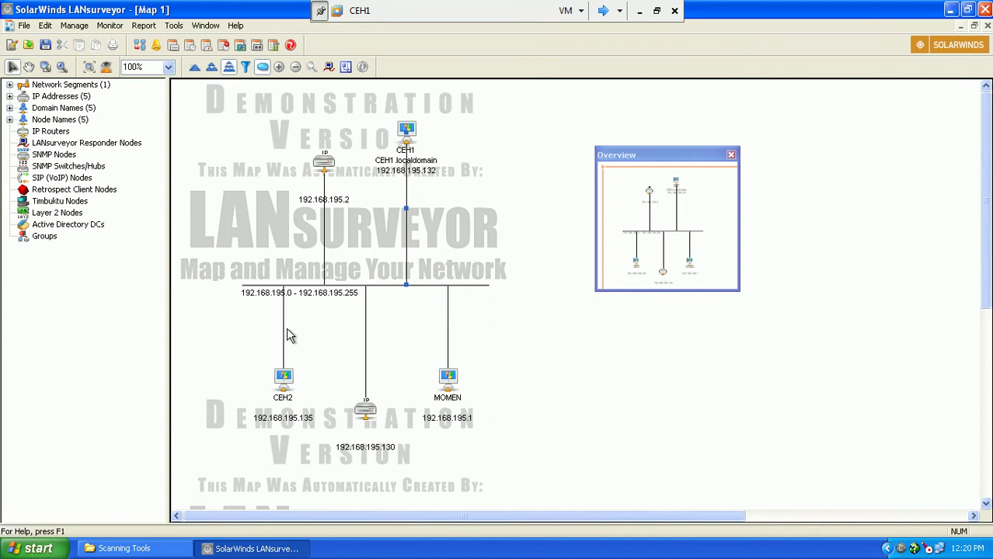
left_click(326, 173)
left_click(299, 212)
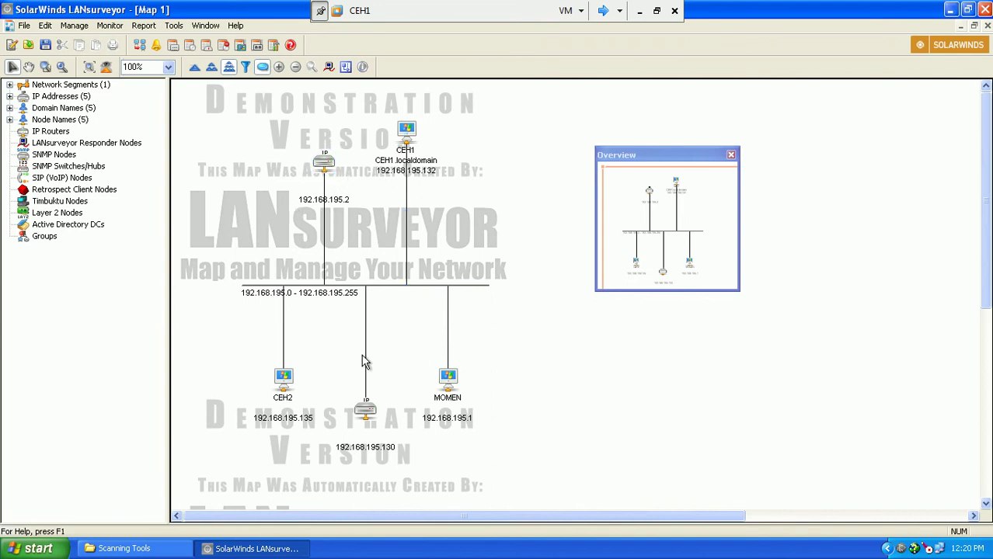
left_click(368, 416)
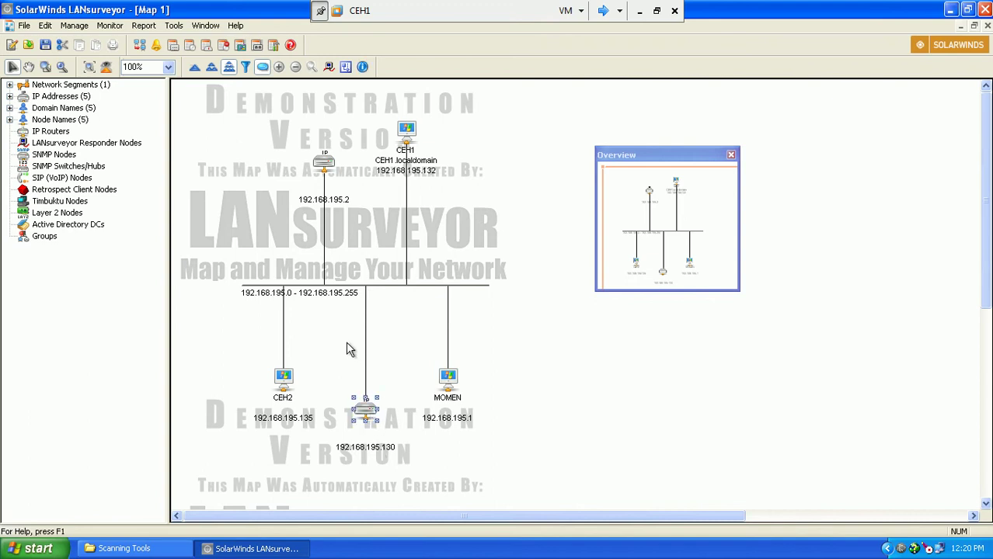
left_click(303, 218)
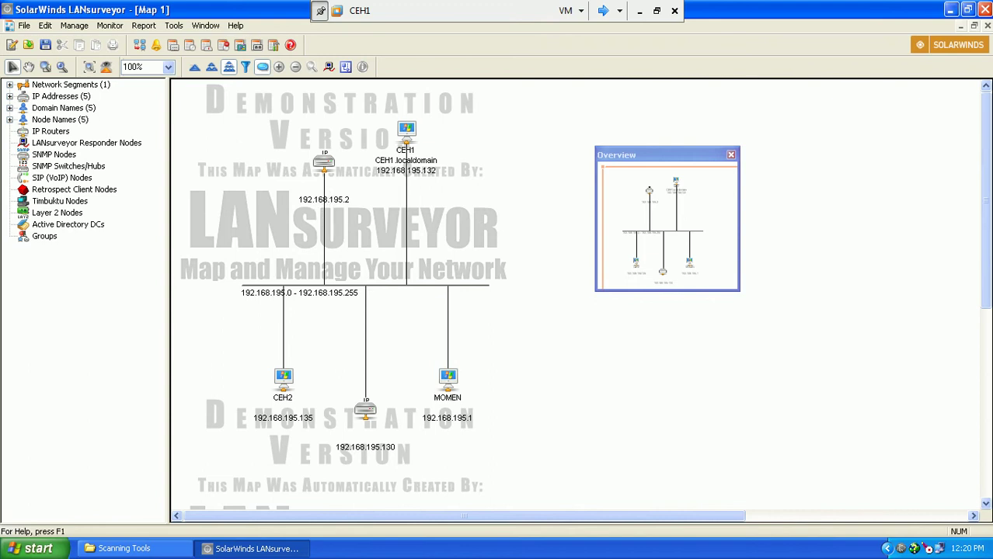
- Check the default gateway in the Local Area Connection support details, then close the status window
double_click(940, 548)
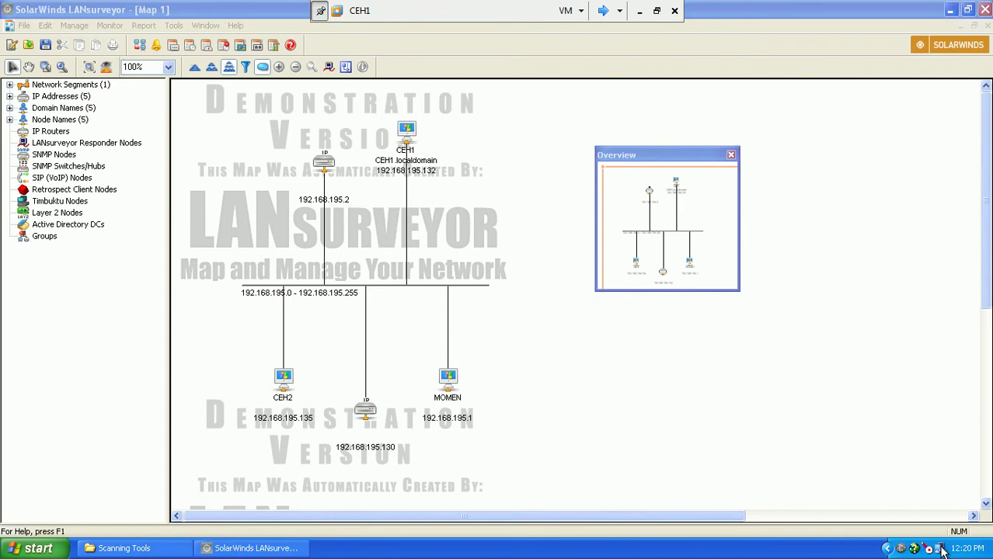
left_click(424, 150)
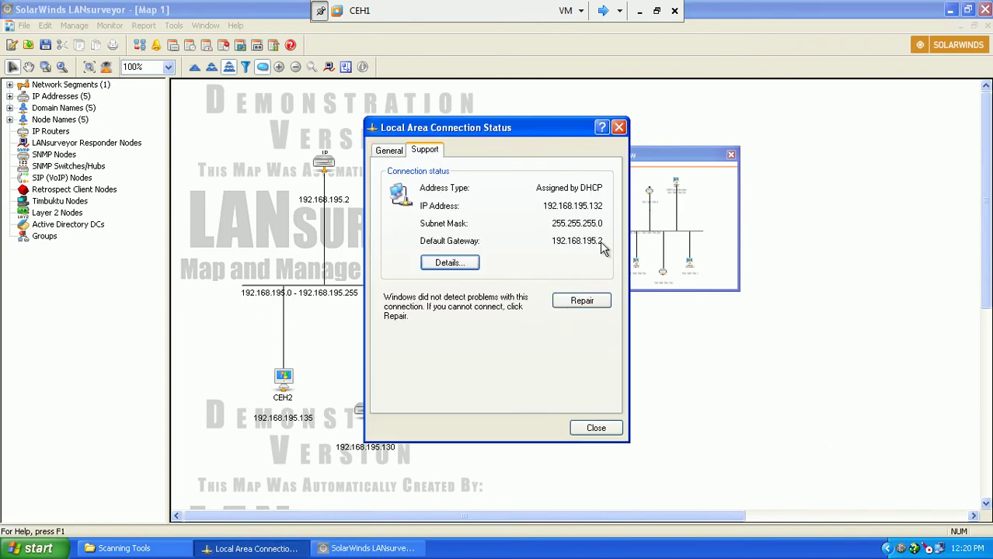
left_click(597, 428)
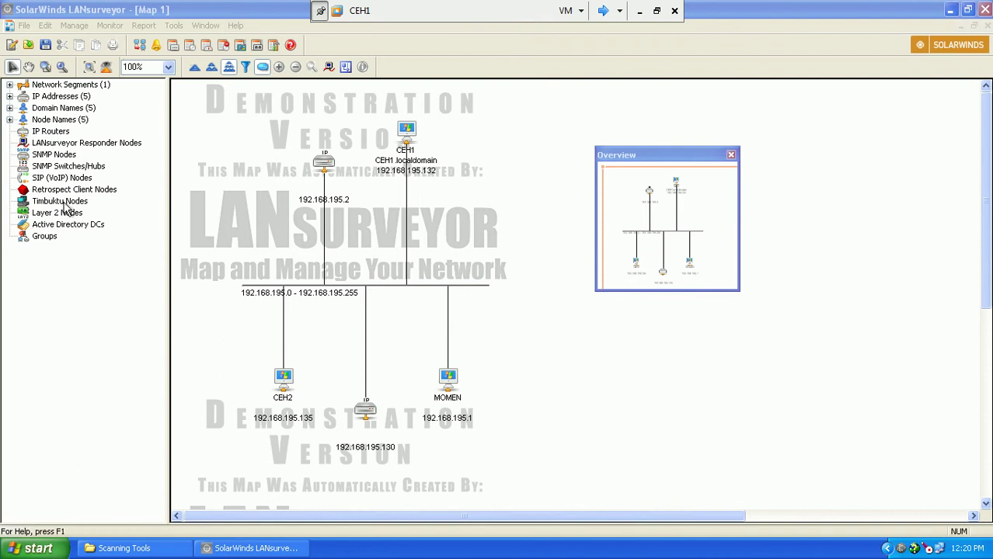
- Look through the map's node categories, including Groups, Active Directory DCs, SIP (VoIP) Nodes and IP Routers
left_click(55, 240)
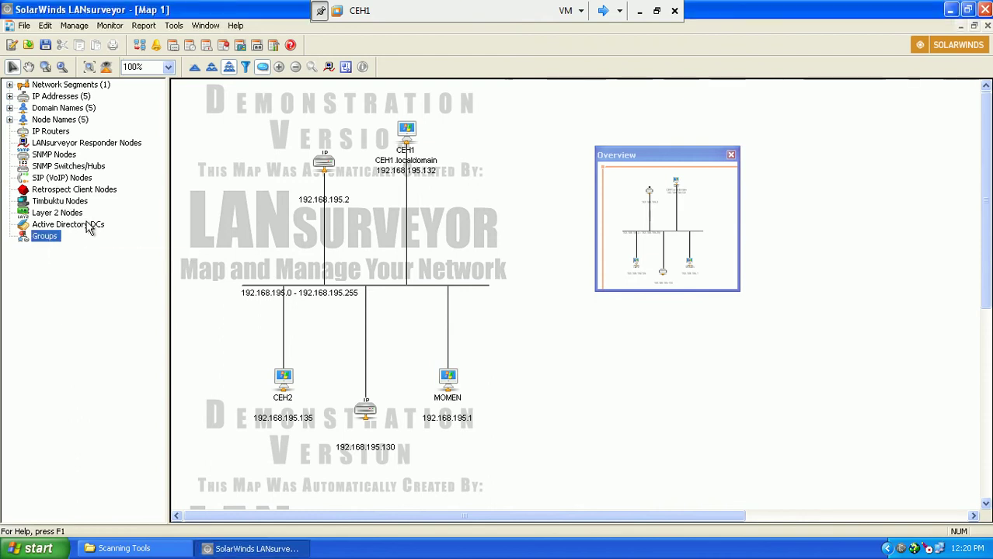
left_click(87, 226)
right_click(87, 226)
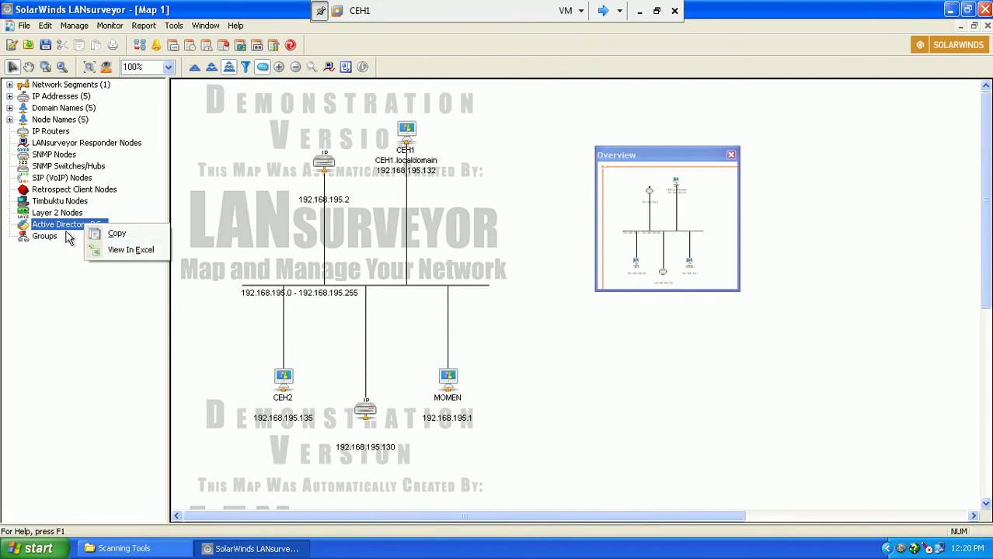
left_click(59, 228)
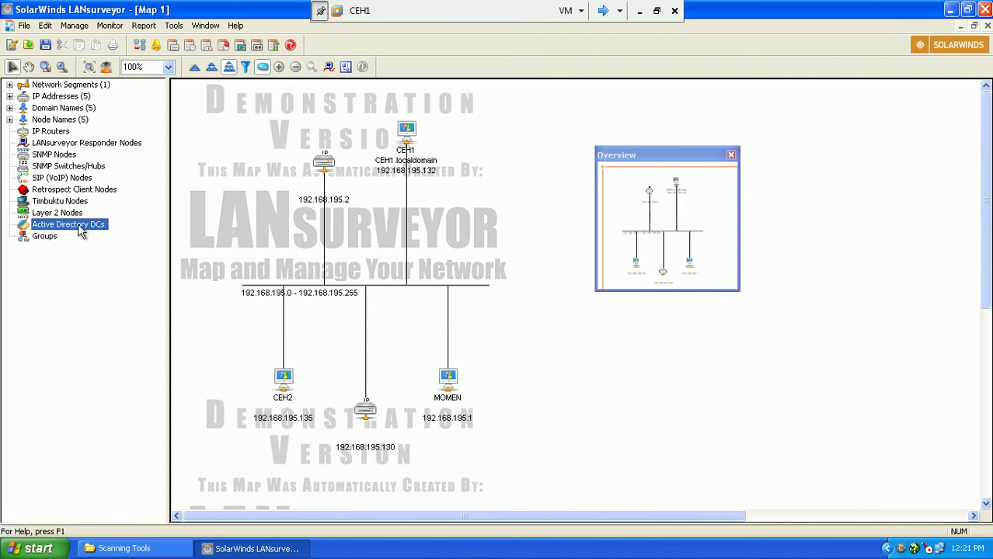
left_click(76, 183)
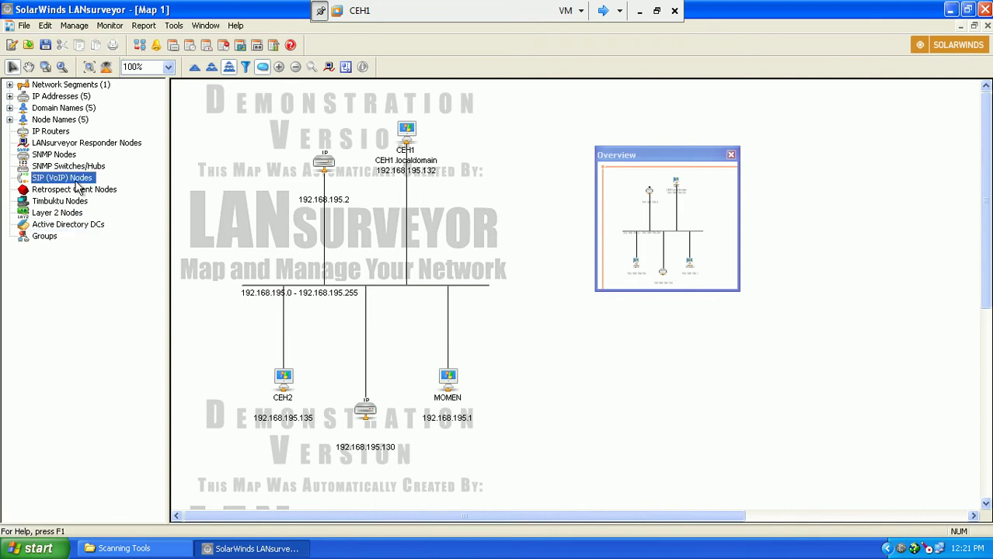
left_click(57, 134)
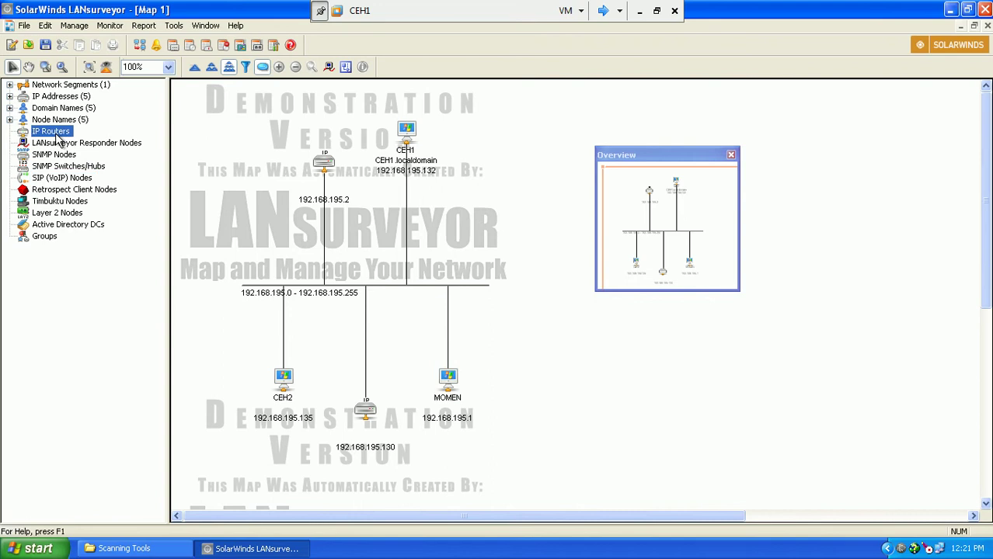
- Select the 192.168.195.2 node on the map and bring up its available actions
left_click(324, 204)
right_click(327, 174)
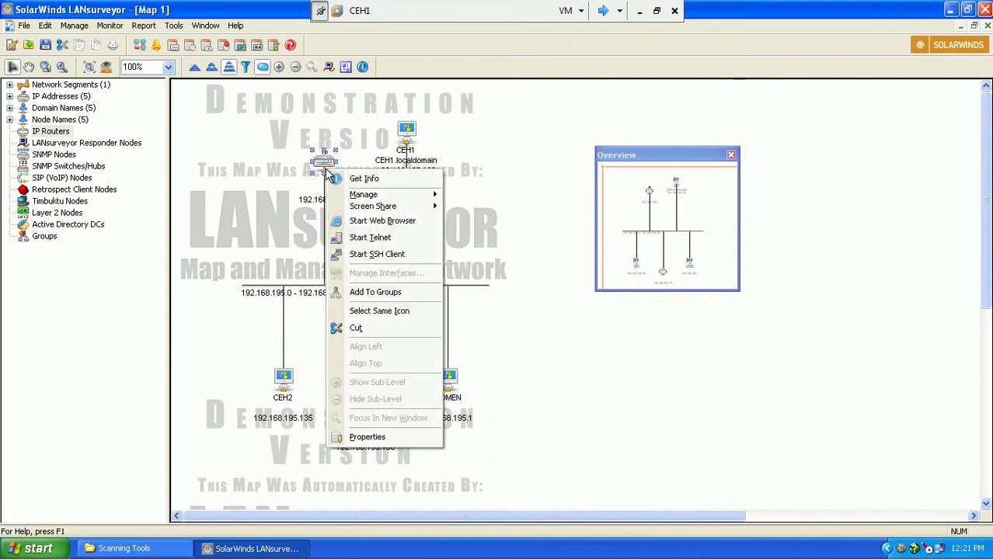